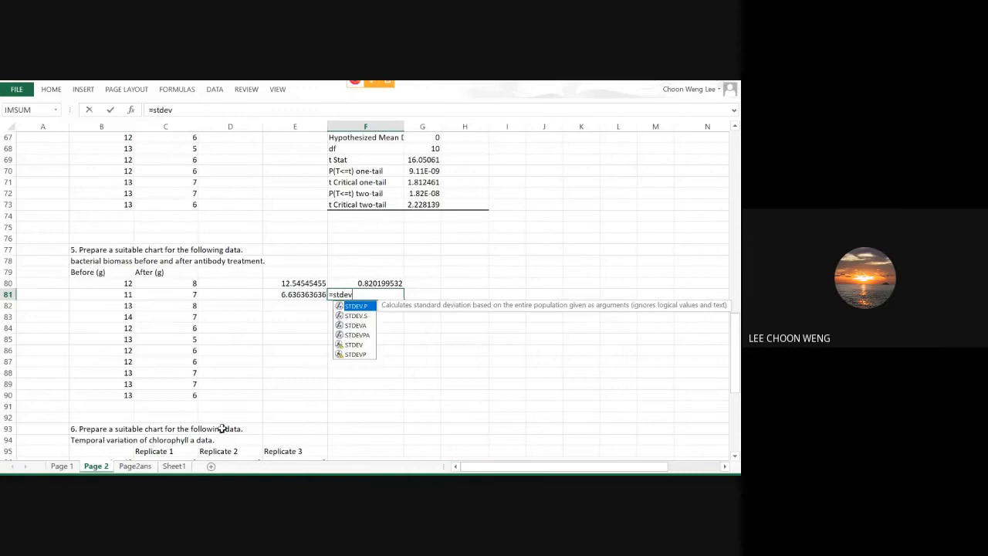
Complete the STDEV formula in F81 for C80:C90, and copy the Before (g) and After (g) headings into D80 and D81.
{"action": "left_click_drag", "start_coordinate": [166, 283], "coordinate": [174, 395]}
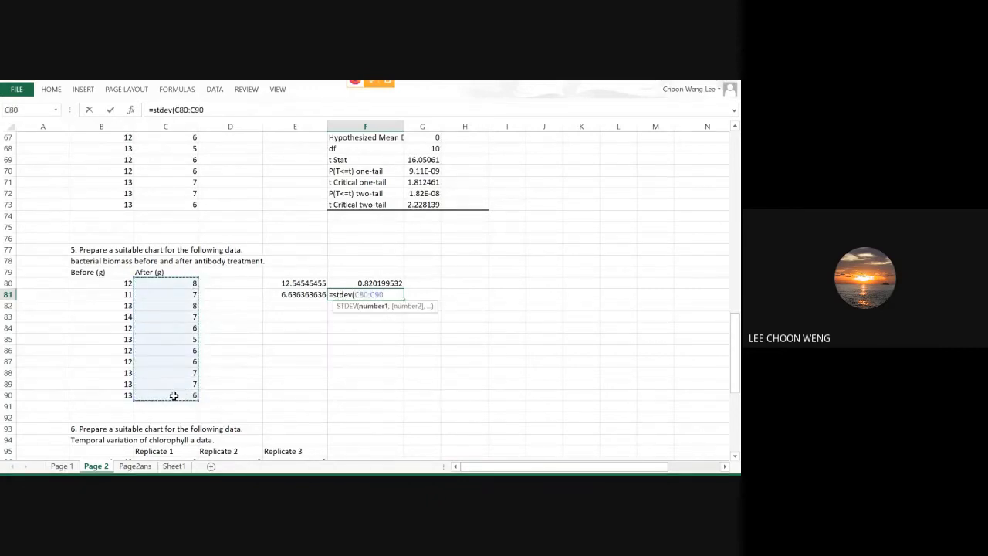
{"action": "key", "text": "Return"}
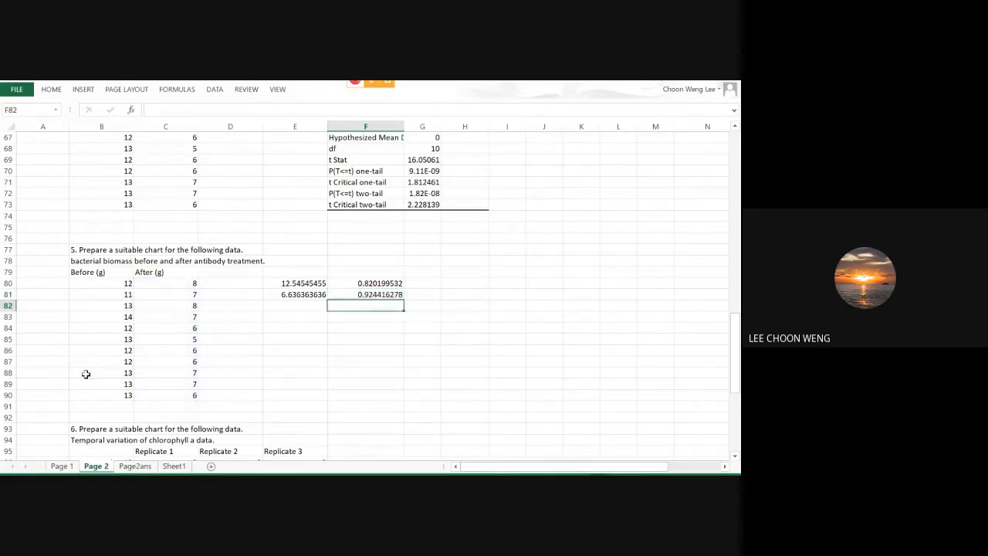
{"action": "left_click", "coordinate": [85, 268]}
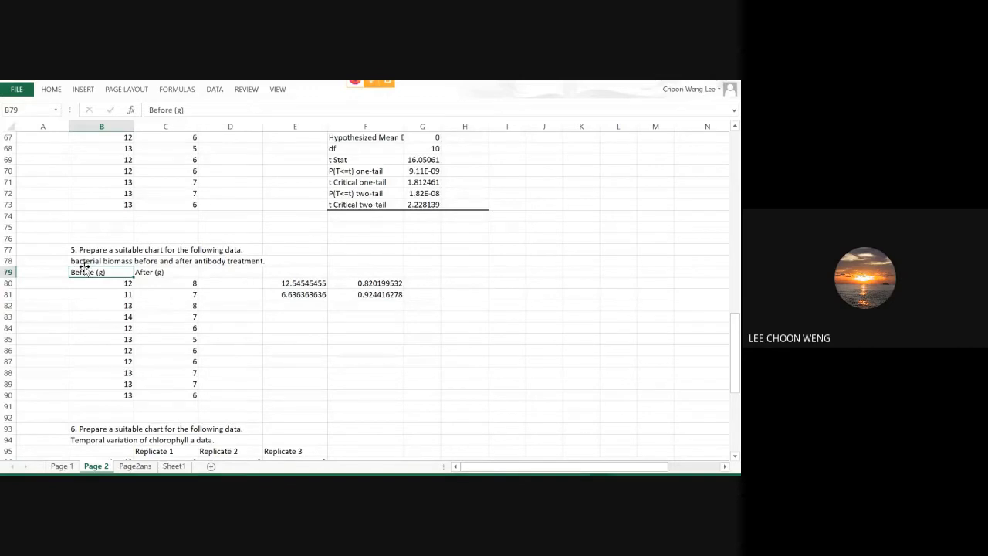
{"action": "left_click", "coordinate": [221, 283]}
{"action": "type", "text": "Before (g)"}
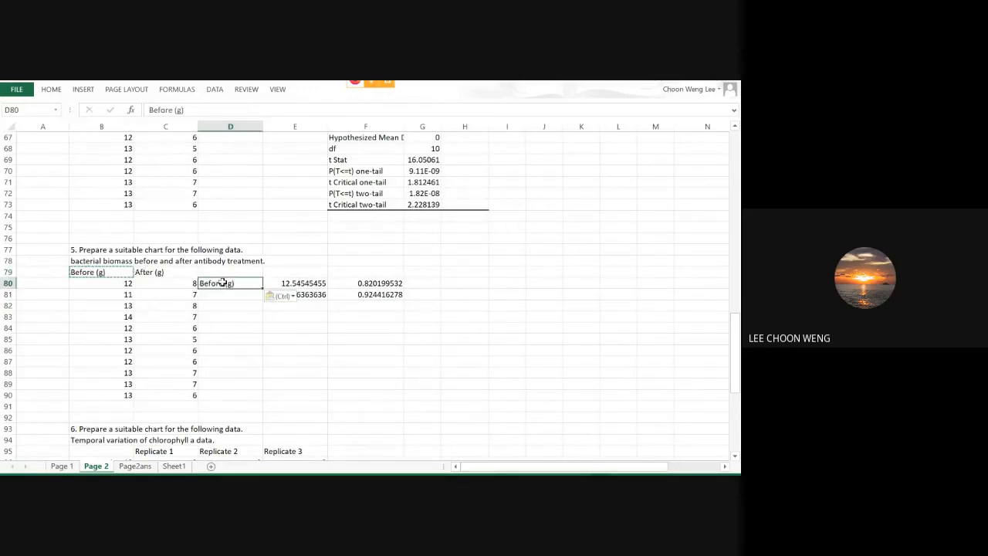
{"action": "left_click", "coordinate": [161, 272]}
{"action": "key", "text": "ctrl+c"}
{"action": "left_click", "coordinate": [227, 293]}
{"action": "key", "text": "ctrl+v"}
{"action": "left_click", "coordinate": [241, 337]}
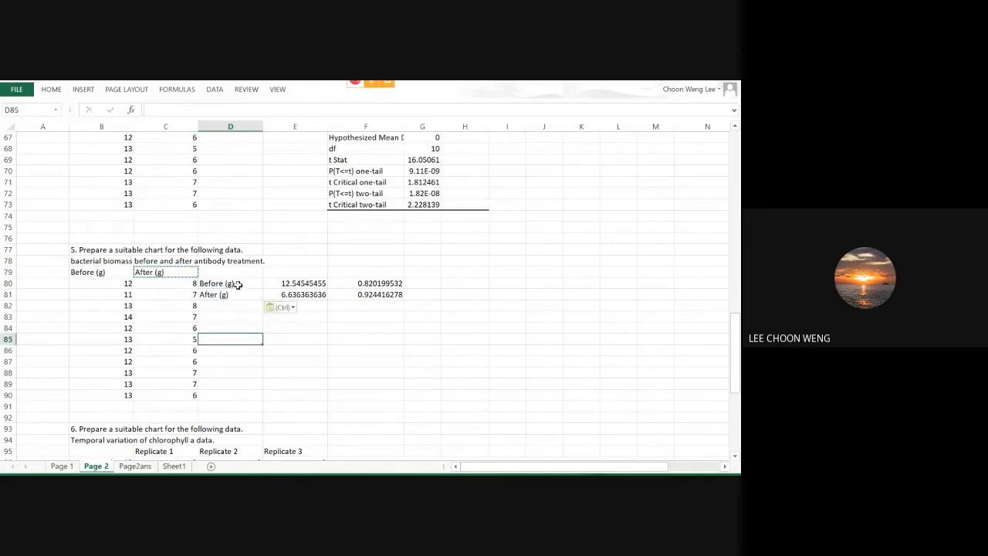
Insert a 2-D clustered column chart from D80:E81 and place it beside the calculated means and standard deviations.
{"action": "left_click_drag", "start_coordinate": [239, 285], "coordinate": [267, 295]}
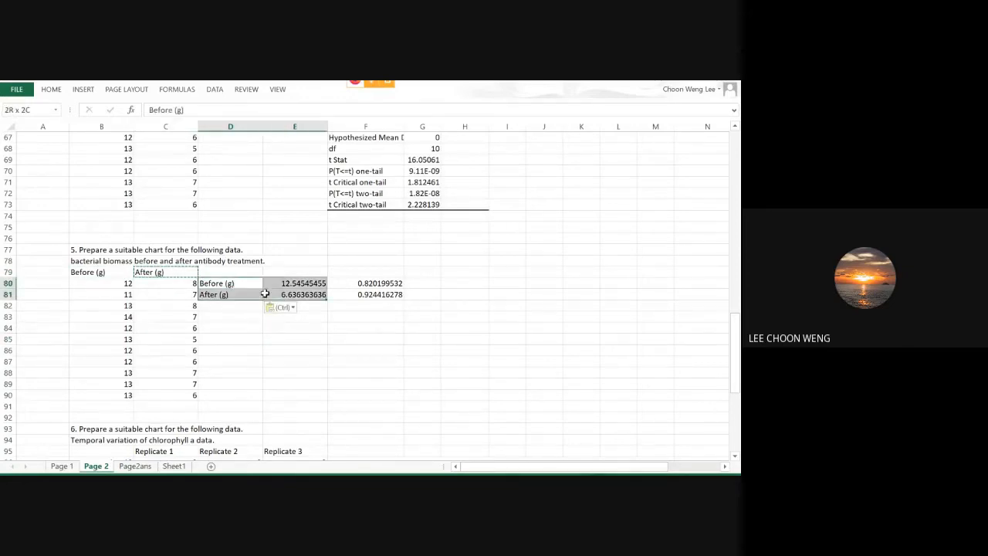
{"action": "left_click", "coordinate": [83, 90]}
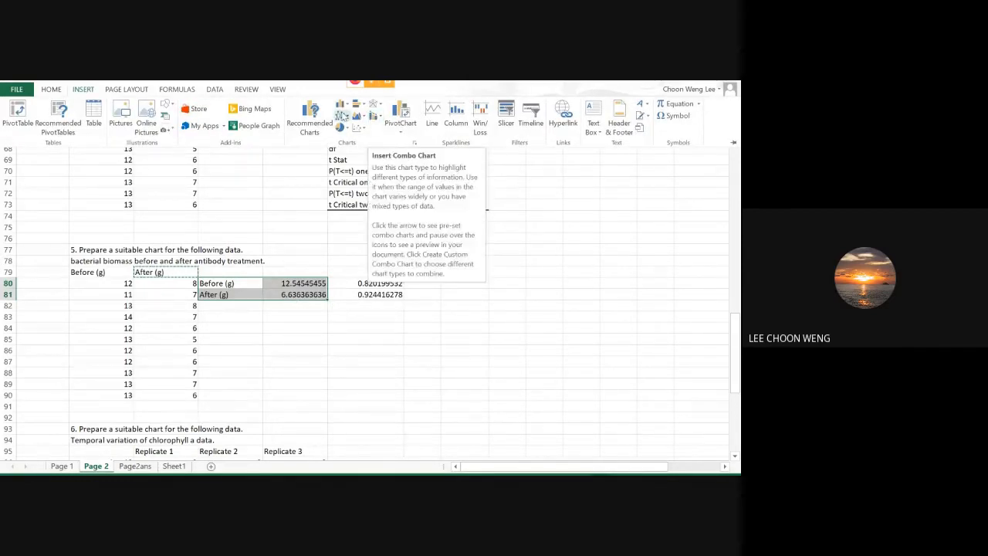
{"action": "left_click", "coordinate": [341, 105]}
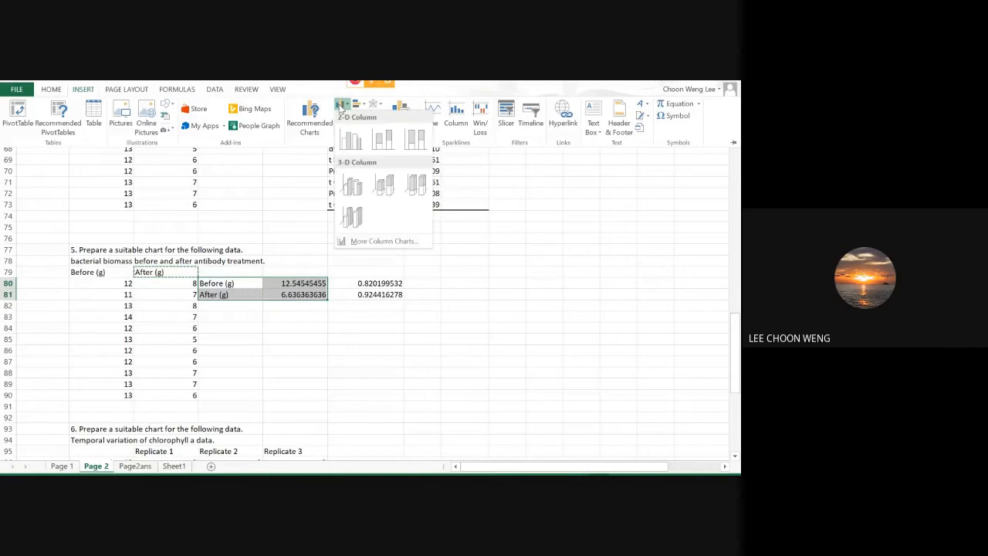
{"action": "left_click", "coordinate": [350, 136]}
{"action": "left_click_drag", "start_coordinate": [445, 227], "coordinate": [613, 228]}
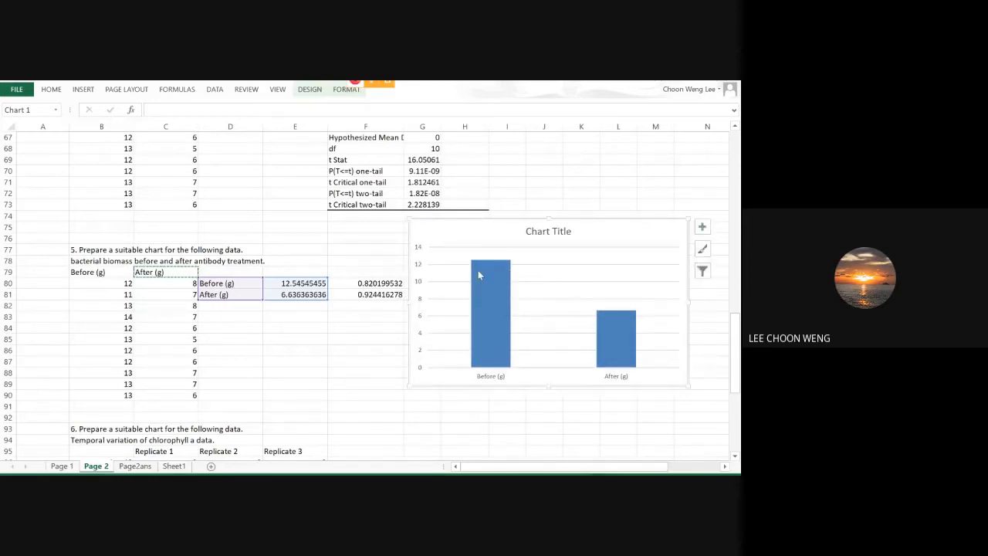
Add error bars to the chart's column series, choose a custom error amount and open its value specification.
{"action": "left_click", "coordinate": [498, 285]}
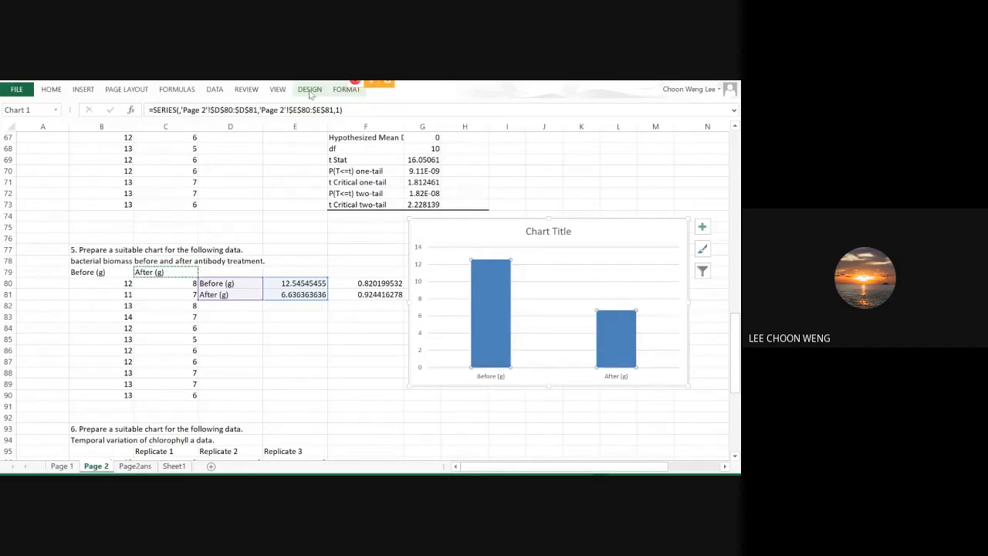
{"action": "left_click", "coordinate": [309, 90]}
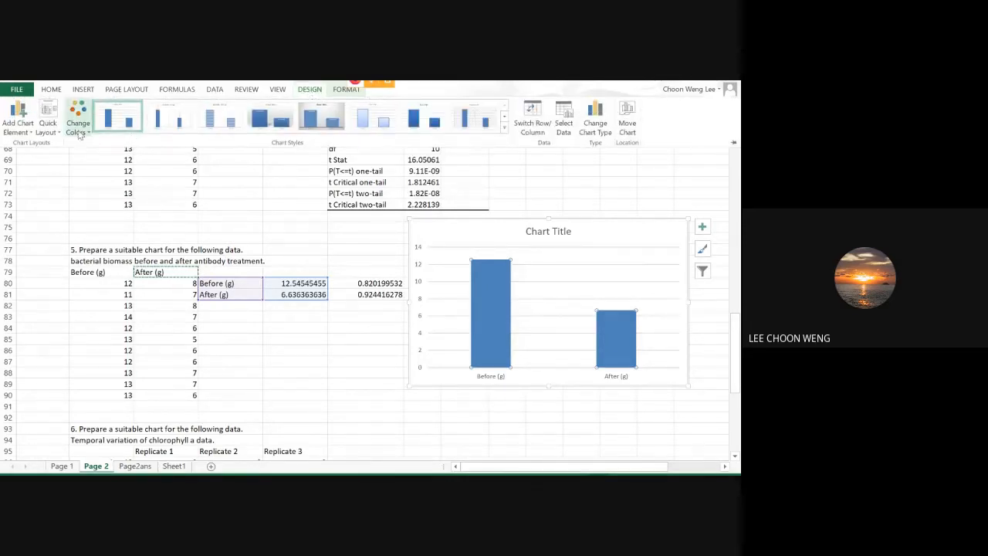
{"action": "left_click", "coordinate": [29, 129]}
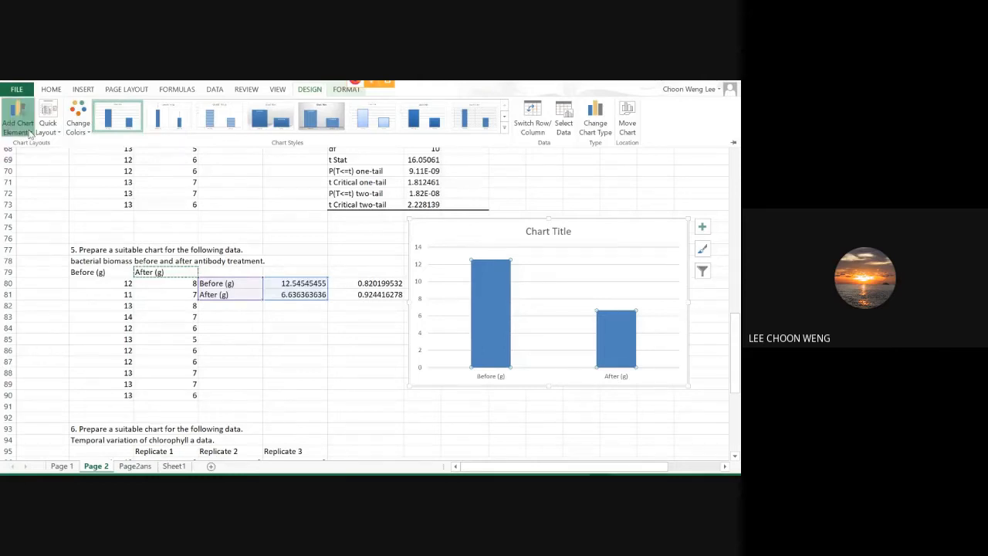
{"action": "mouse_move", "coordinate": [47, 218]}
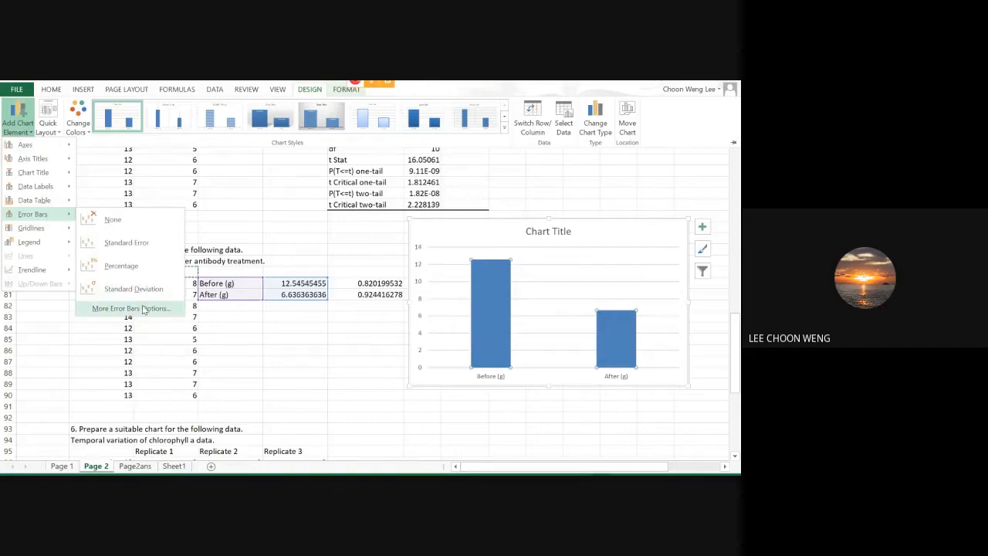
{"action": "left_click", "coordinate": [141, 308]}
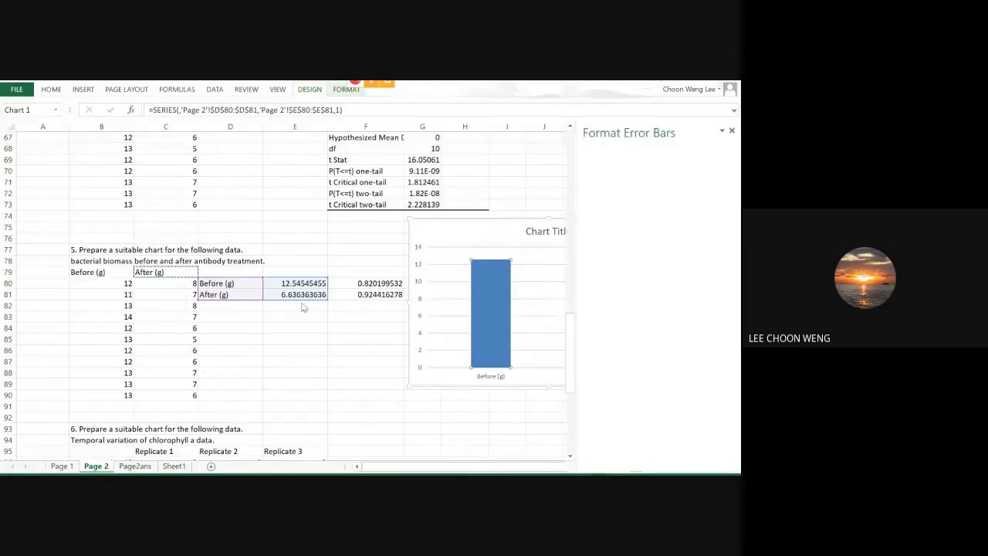
{"action": "left_click", "coordinate": [616, 418]}
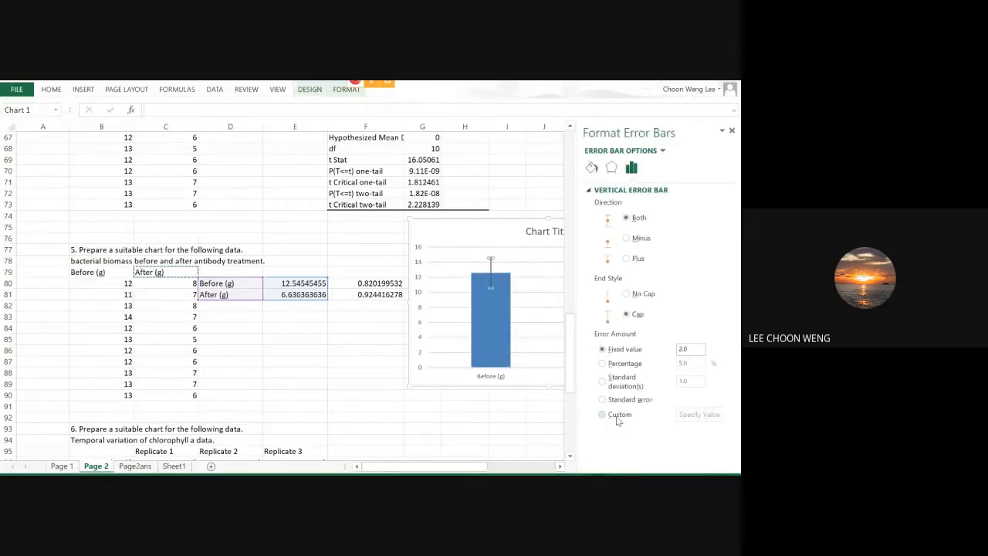
{"action": "left_click", "coordinate": [698, 414]}
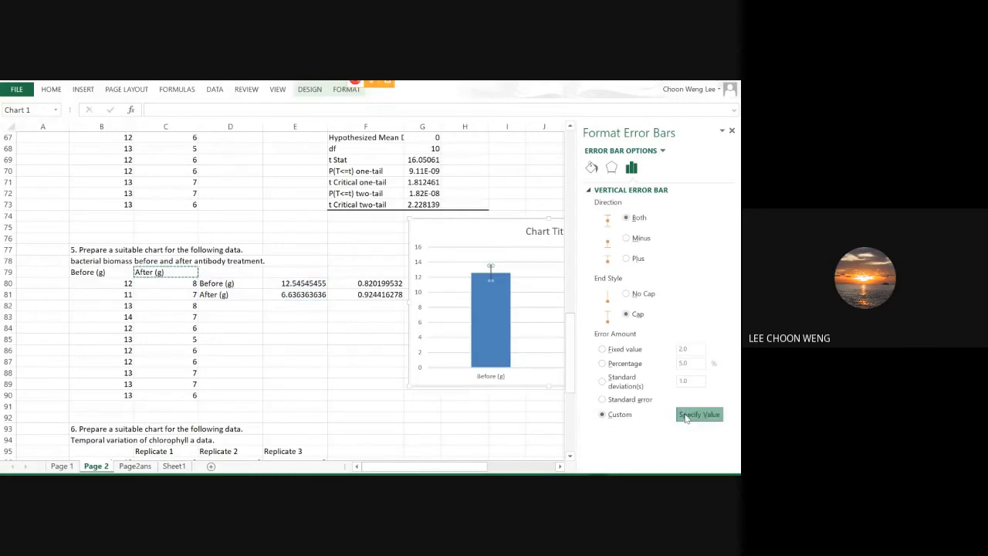
Use F80:F81 for both the positive and negative error values, and reposition the chart so both columns are in view.
{"action": "left_click", "coordinate": [360, 285]}
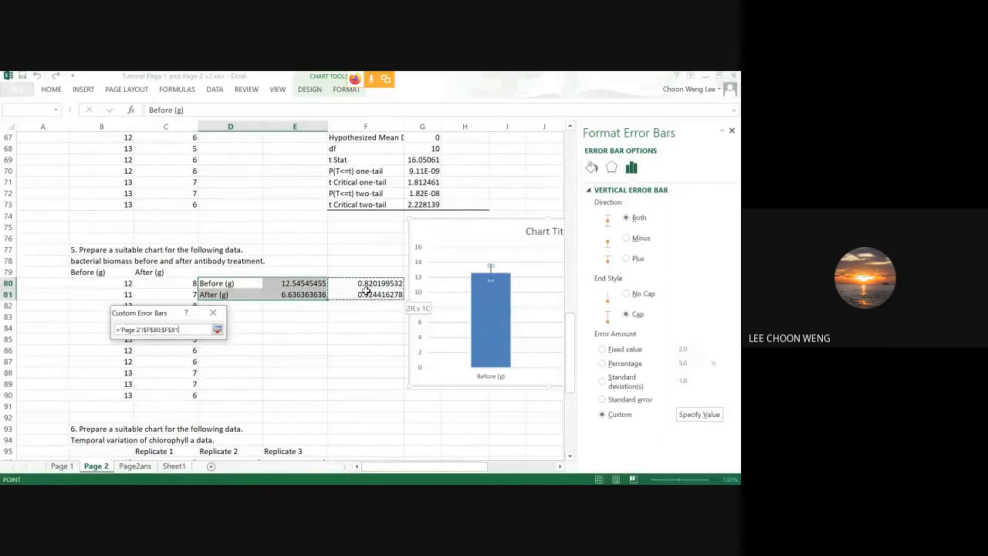
{"action": "left_click", "coordinate": [366, 285]}
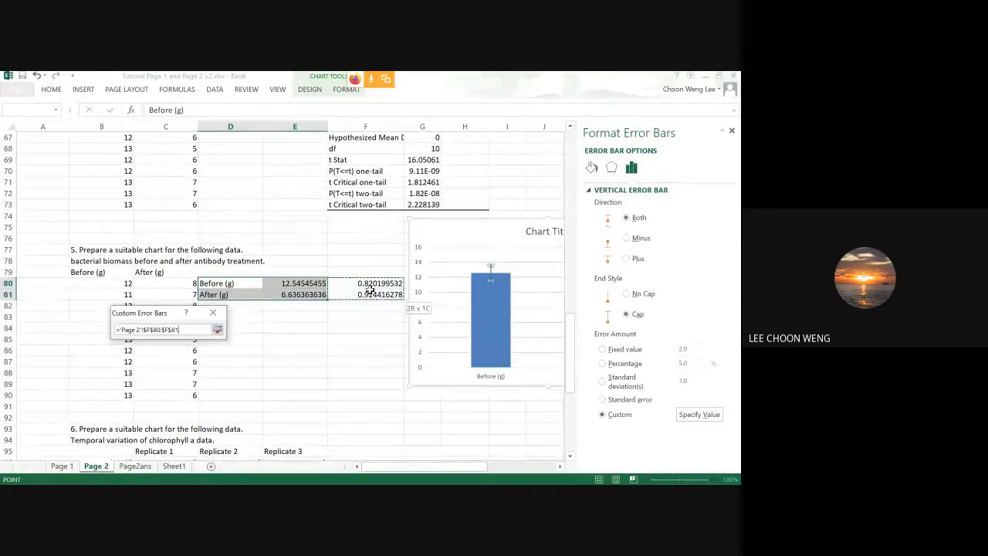
{"action": "left_click", "coordinate": [148, 360]}
{"action": "left_click_drag", "start_coordinate": [98, 370], "coordinate": [95, 362]}
{"action": "left_click", "coordinate": [378, 284]}
{"action": "left_click_drag", "start_coordinate": [379, 284], "coordinate": [377, 295]}
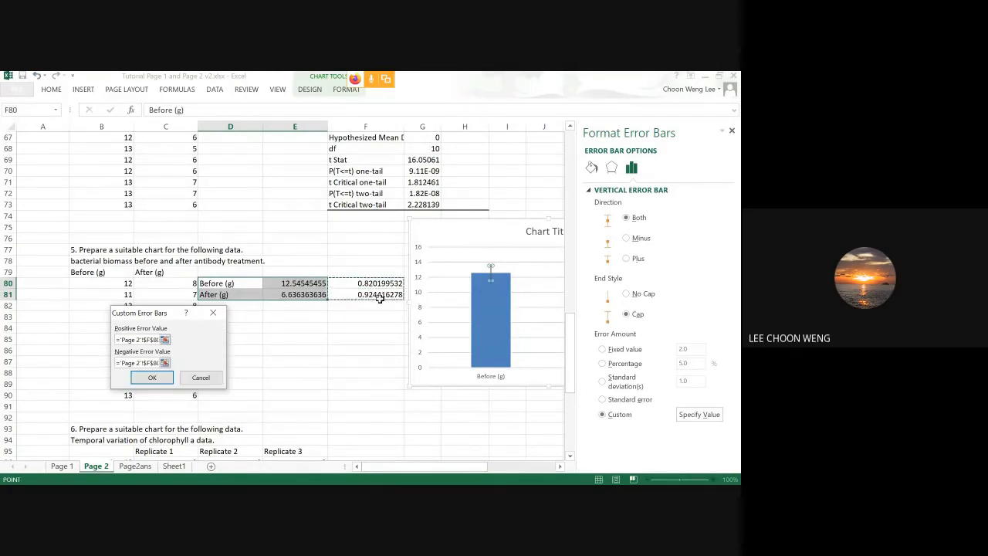
{"action": "left_click", "coordinate": [164, 381]}
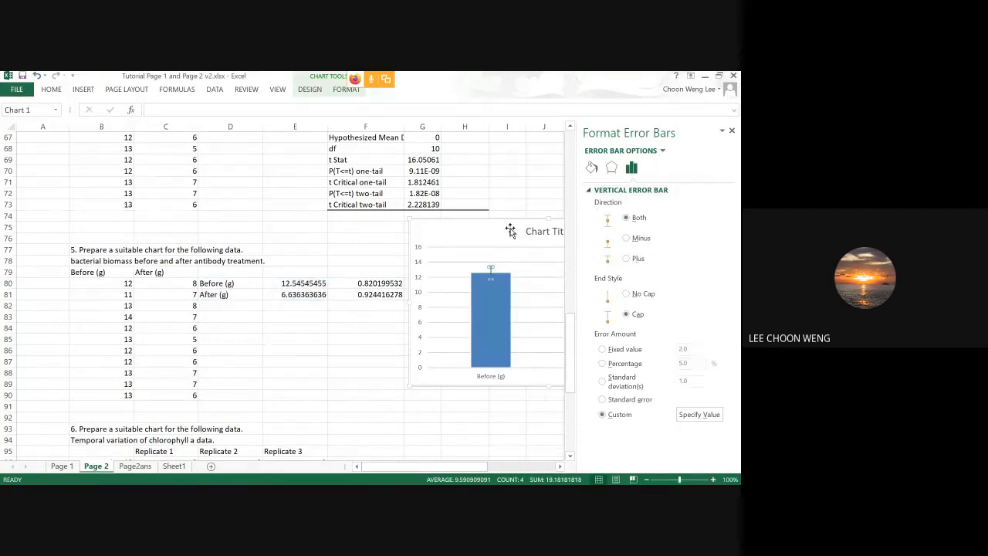
{"action": "left_click_drag", "start_coordinate": [510, 229], "coordinate": [369, 242]}
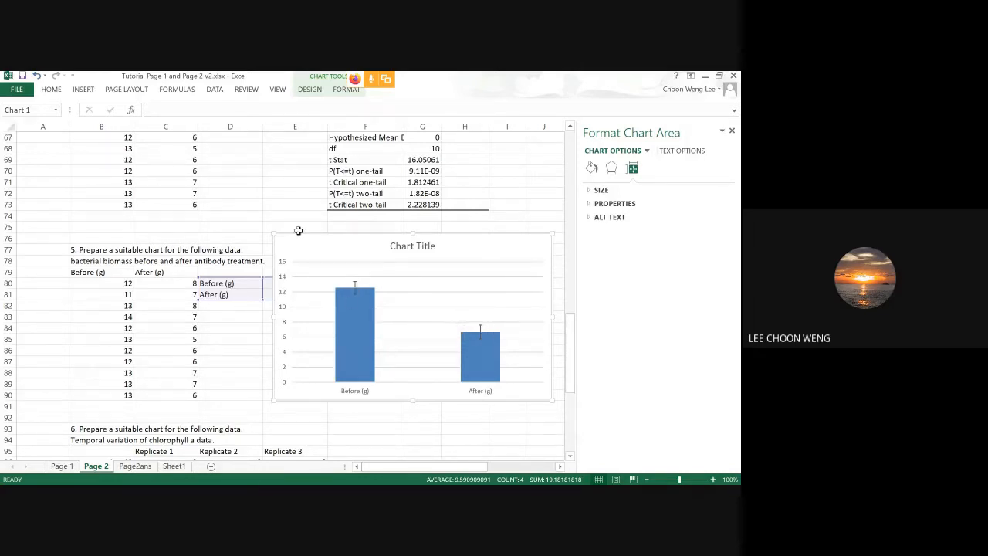
{"action": "left_click_drag", "start_coordinate": [310, 248], "coordinate": [324, 211]}
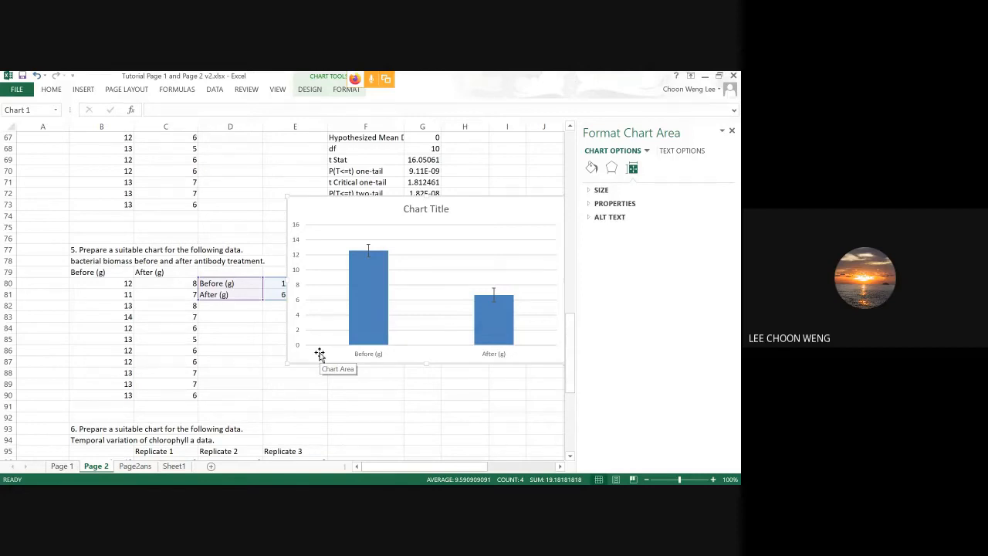
Switch to PAST, select the whole data sheet with the Before (g) and After (g) columns, and plot it with Barchart/Boxplot.
{"action": "key", "text": "alt+Tab"}
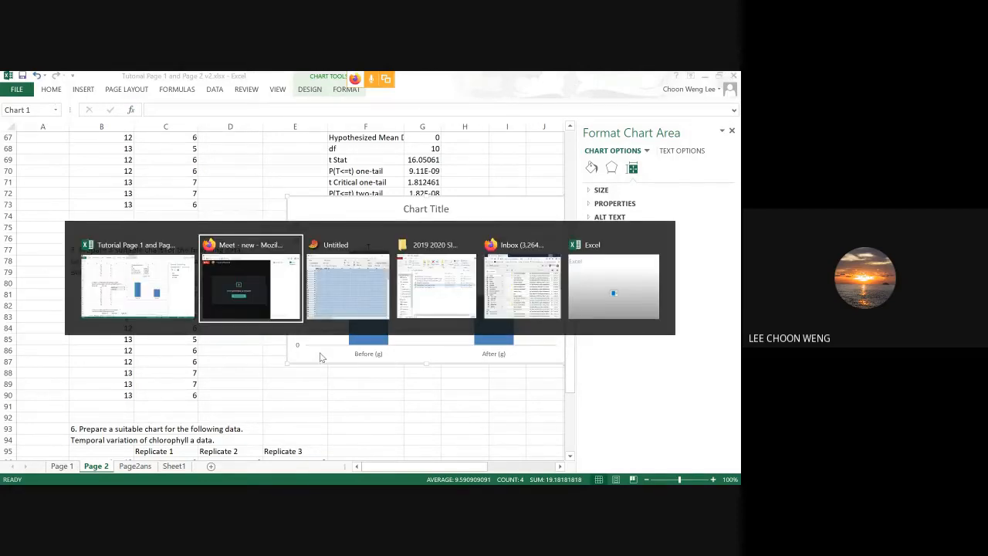
{"action": "key", "text": "alt+Tab"}
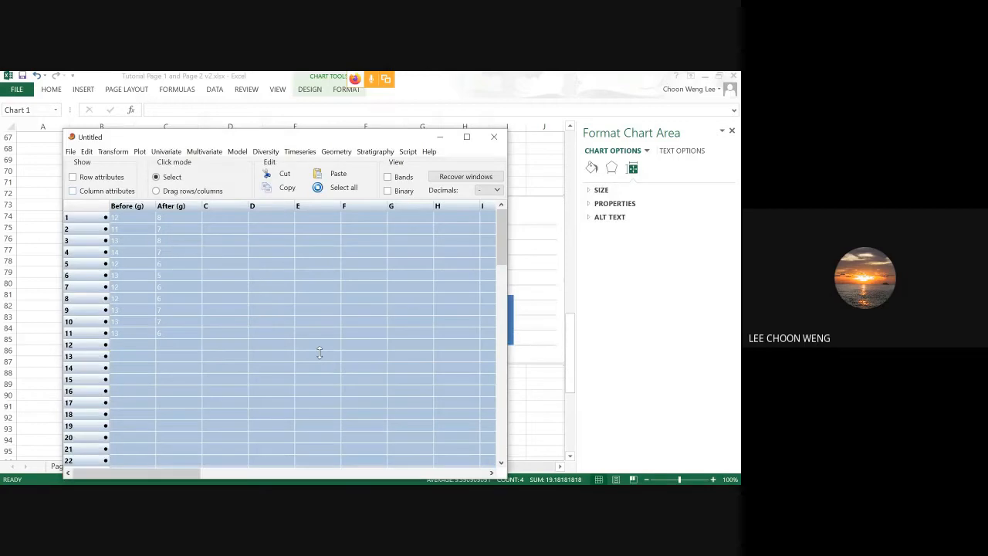
{"action": "left_click", "coordinate": [241, 253]}
{"action": "left_click_drag", "start_coordinate": [178, 337], "coordinate": [119, 217]}
{"action": "left_click", "coordinate": [119, 206]}
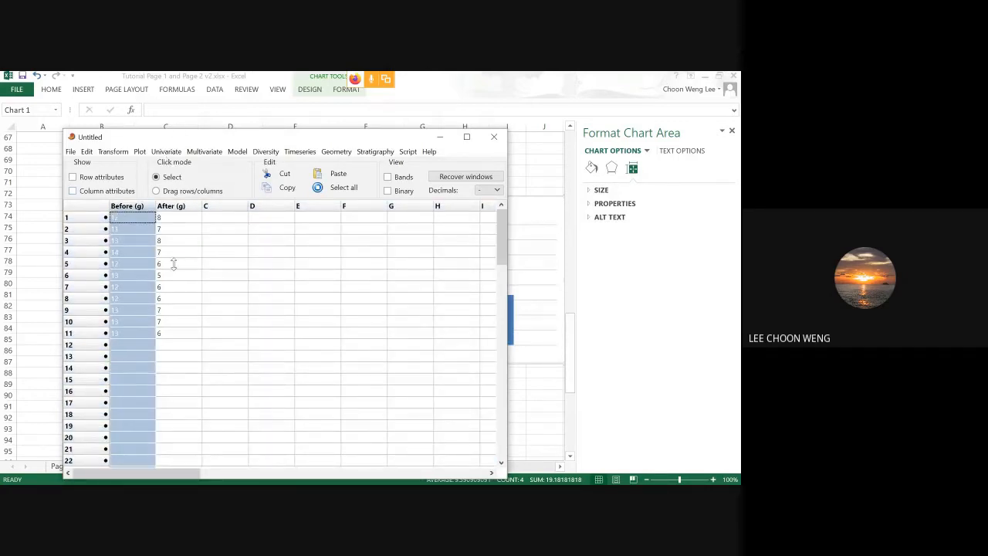
{"action": "key", "text": "ctrl+a"}
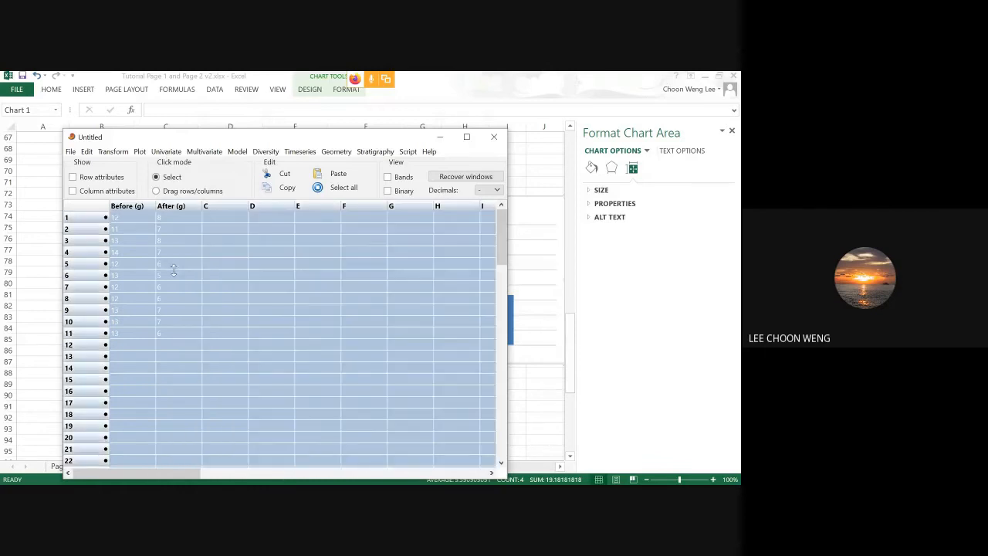
{"action": "left_click", "coordinate": [139, 151]}
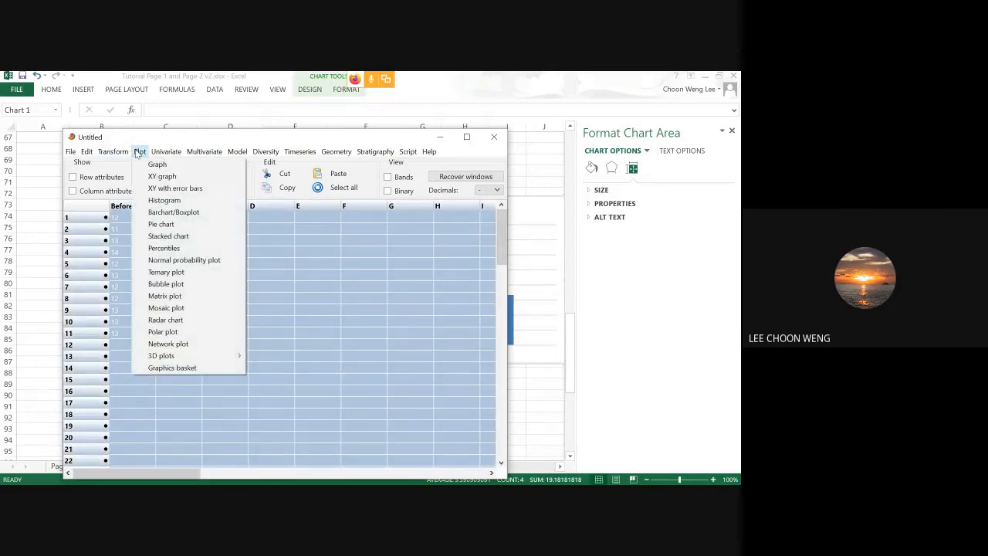
{"action": "left_click", "coordinate": [175, 212]}
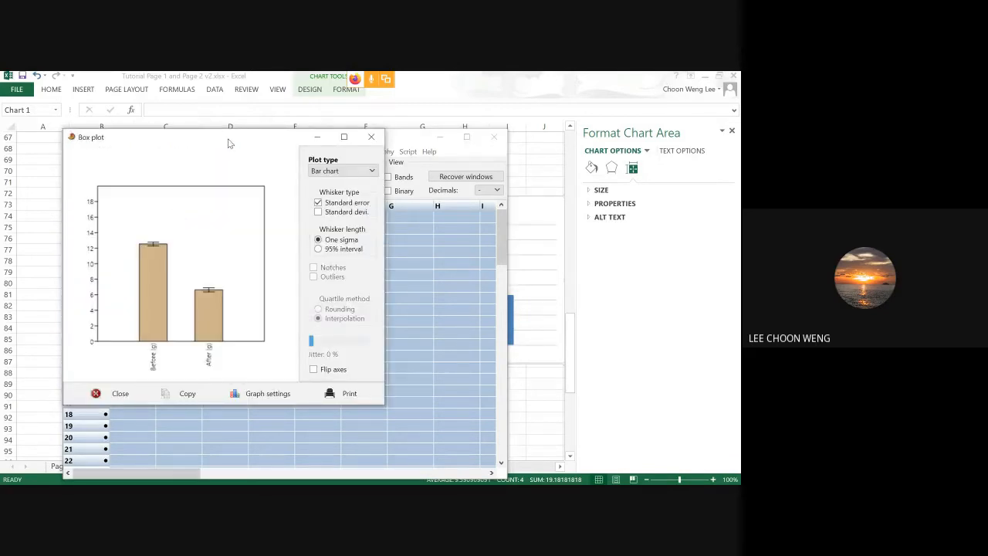
Change the bar chart's whiskers from standard error to standard deviation, and review its graph preferences.
{"action": "left_click", "coordinate": [332, 212]}
{"action": "left_click", "coordinate": [327, 204]}
{"action": "left_click_drag", "start_coordinate": [236, 139], "coordinate": [526, 125]}
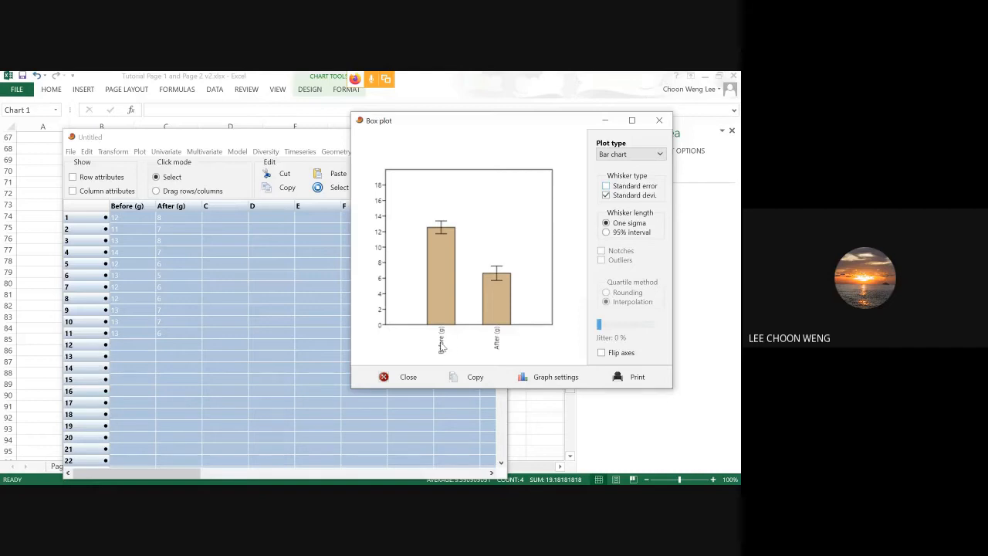
{"action": "left_click", "coordinate": [533, 377]}
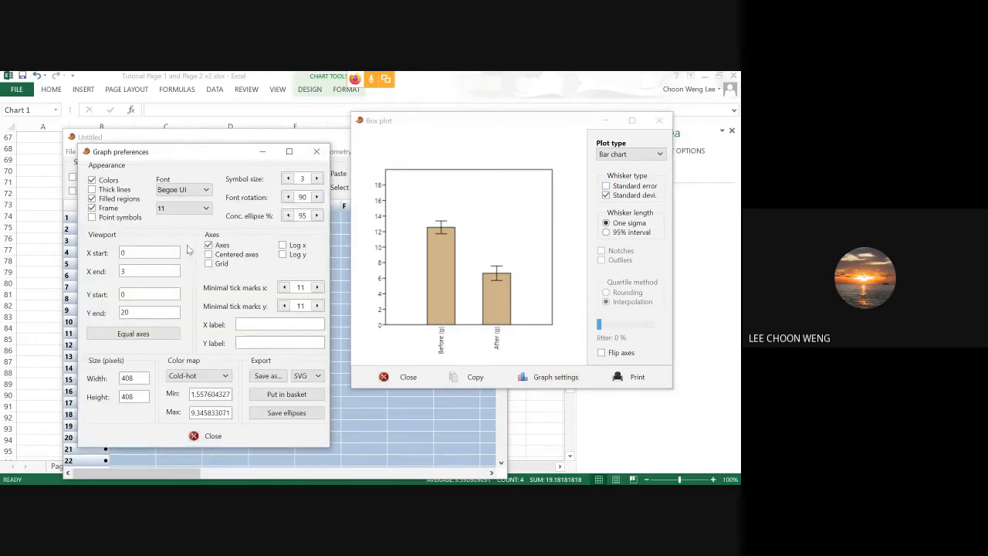
{"action": "left_click", "coordinate": [316, 154]}
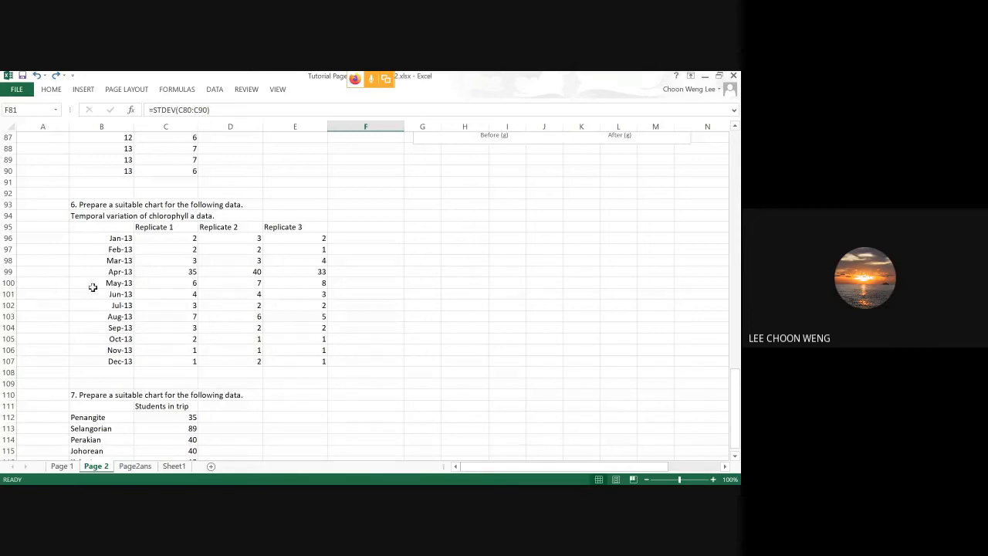
Switch to Excel, insert a markers-only scatter chart from the chlorophyll a data in B95:E107, and place it beside the table.
{"action": "left_click_drag", "start_coordinate": [109, 228], "coordinate": [291, 363]}
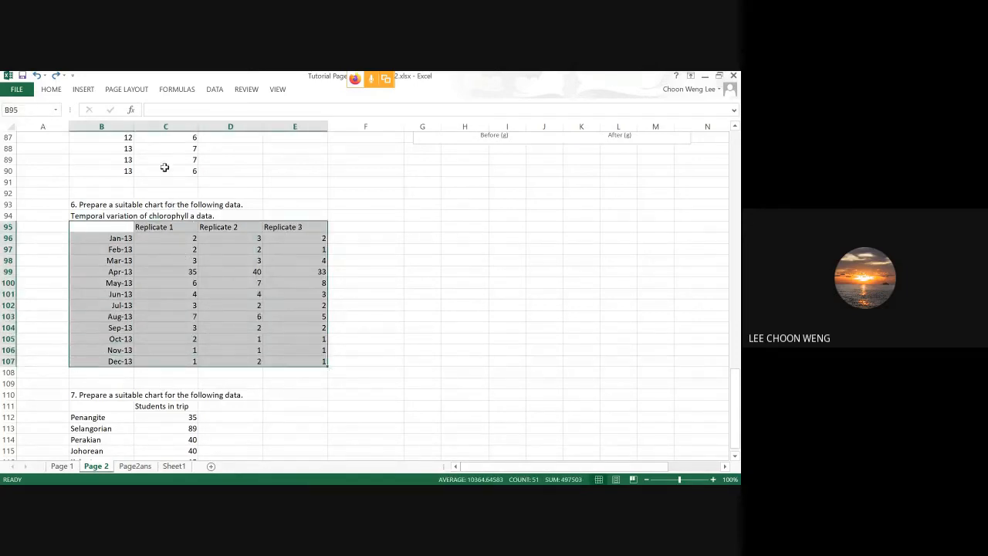
{"action": "left_click", "coordinate": [89, 90]}
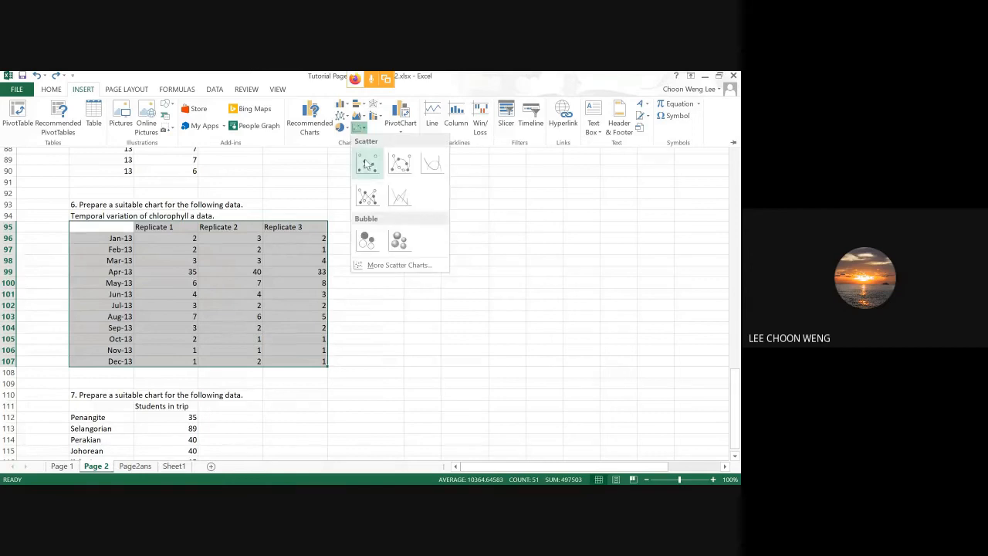
{"action": "left_click", "coordinate": [367, 172]}
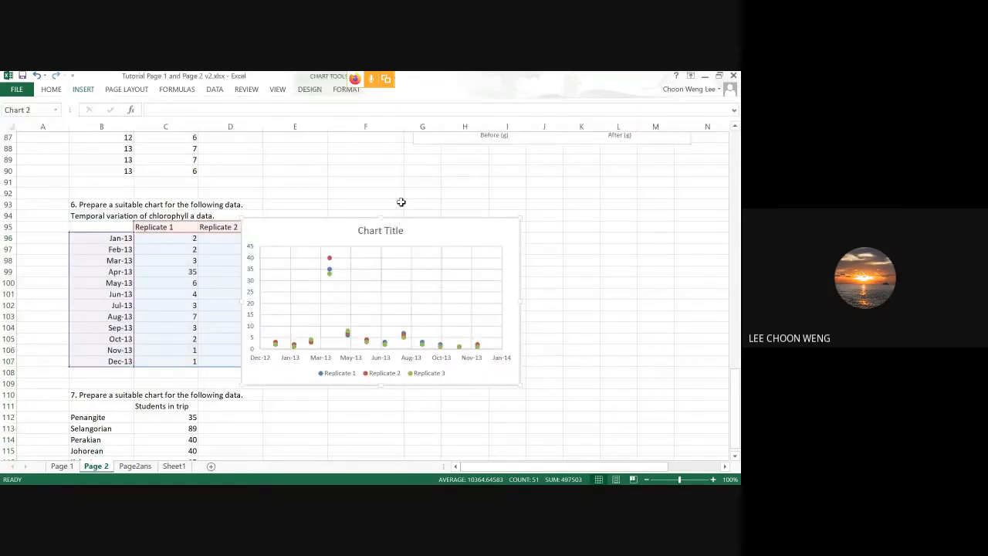
{"action": "left_click_drag", "start_coordinate": [424, 229], "coordinate": [543, 161]}
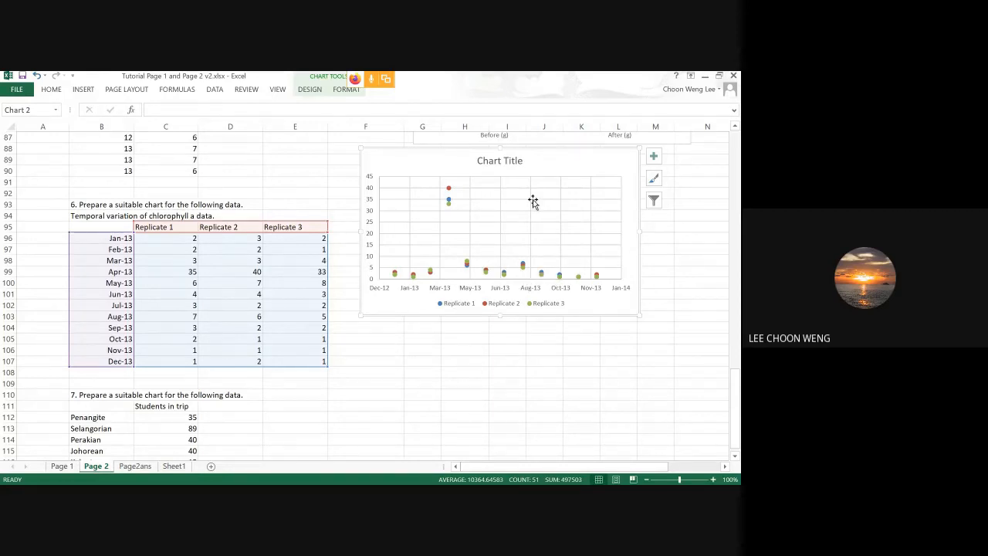
Move the replicate scatter chart further from the table and copy the months in B96:B107 to F96:F107.
{"action": "left_click_drag", "start_coordinate": [576, 165], "coordinate": [702, 162]}
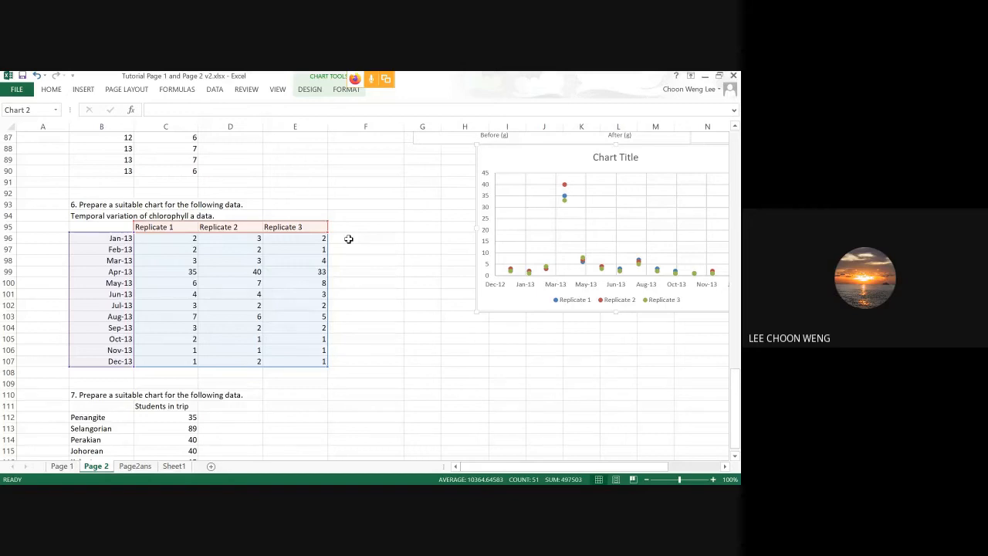
{"action": "left_click_drag", "start_coordinate": [102, 242], "coordinate": [122, 362]}
{"action": "key", "text": "ctrl+c"}
{"action": "left_click", "coordinate": [374, 240]}
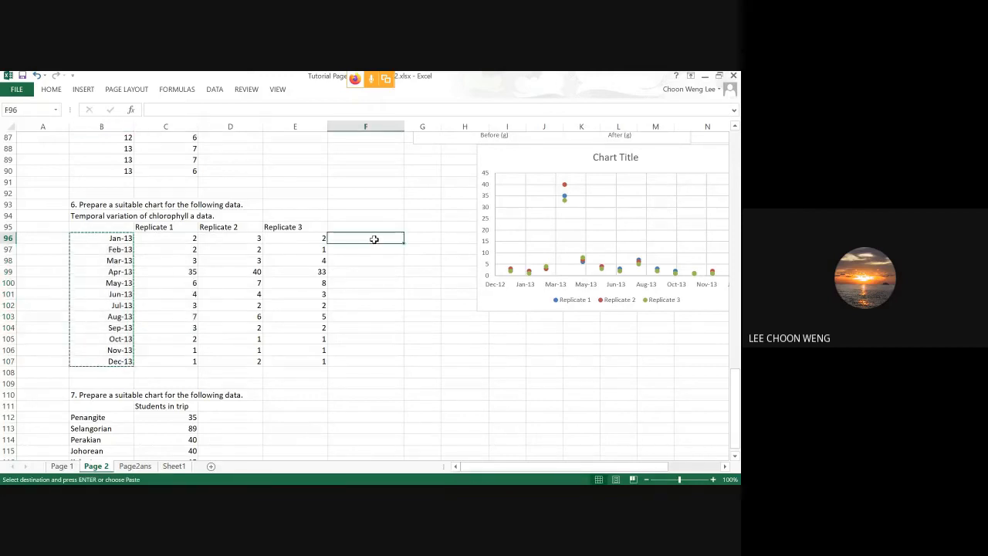
{"action": "key", "text": "ctrl+v"}
Calculate the January replicate mean in G96 with =average(C96:E96).
{"action": "left_click", "coordinate": [428, 237]}
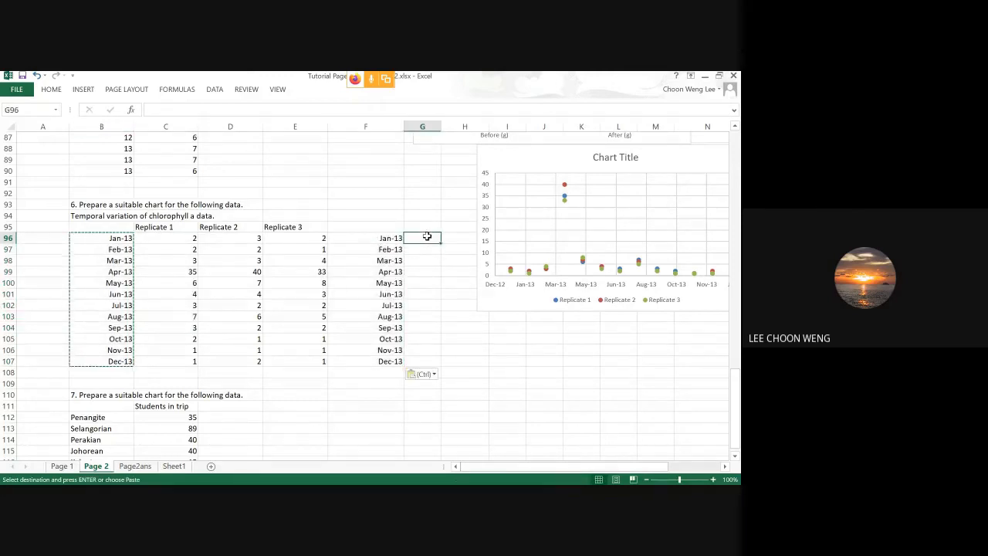
{"action": "type", "text": "=average"}
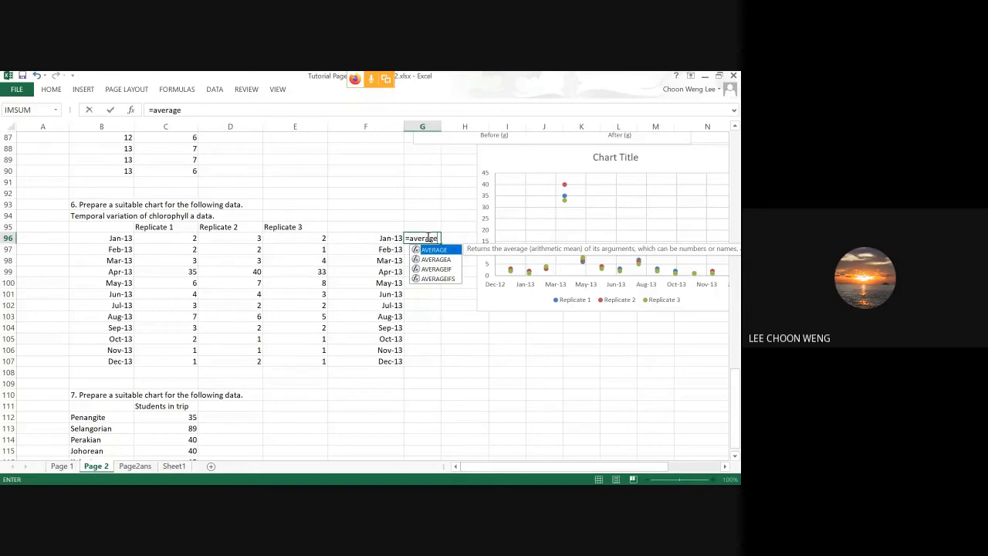
{"action": "type", "text": "("}
{"action": "left_click_drag", "start_coordinate": [180, 237], "coordinate": [313, 238]}
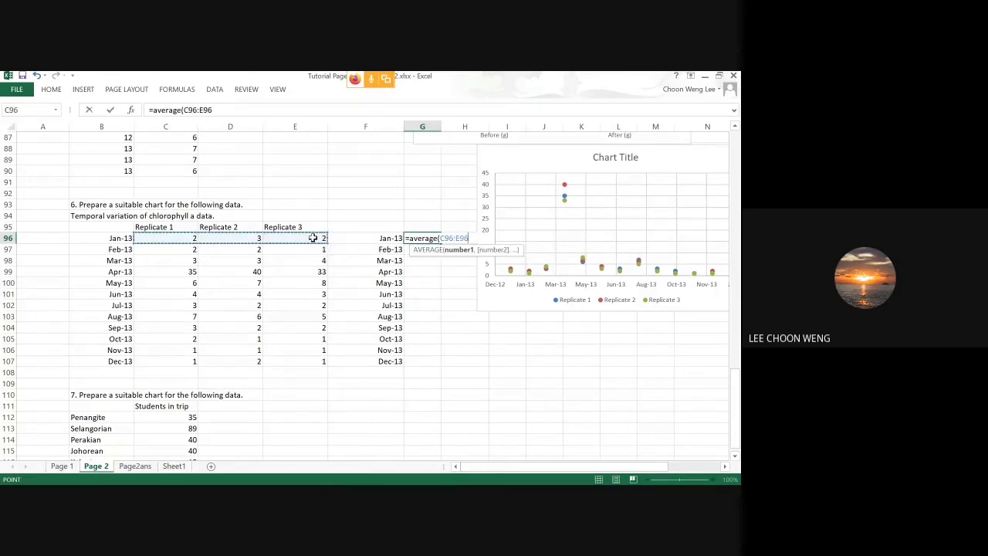
{"action": "type", "text": ")"}
{"action": "key", "text": "Return"}
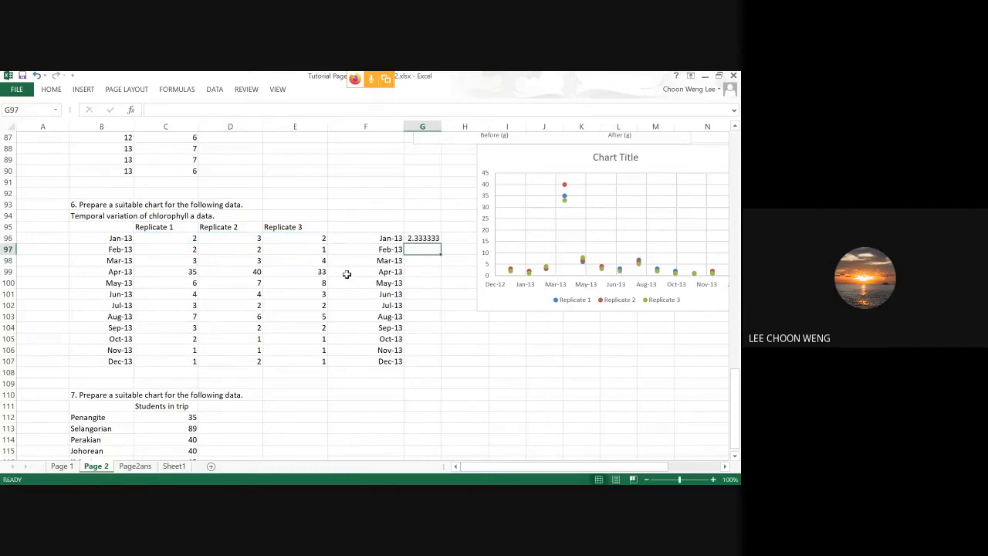
Calculate the January standard deviation in H96 with =stdev(C96:E96).
{"action": "left_click", "coordinate": [457, 238]}
{"action": "type", "text": "=stdev("}
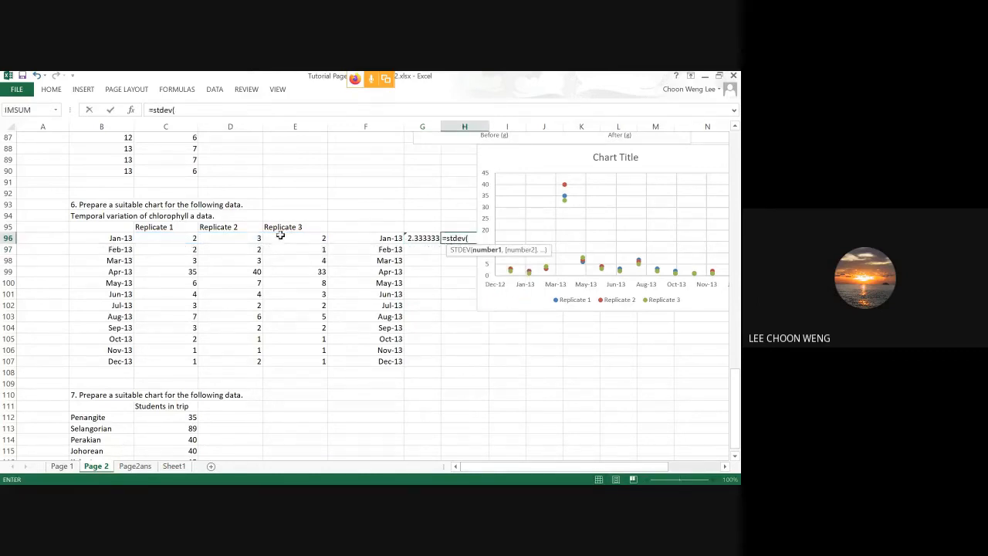
{"action": "left_click_drag", "start_coordinate": [171, 239], "coordinate": [304, 238]}
{"action": "type", "text": ")"}
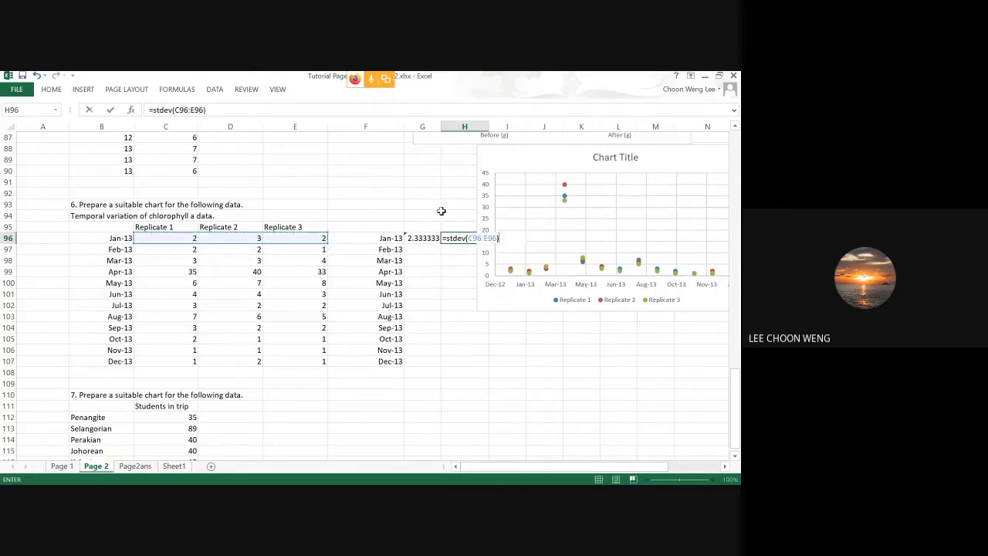
{"action": "key", "text": "Return"}
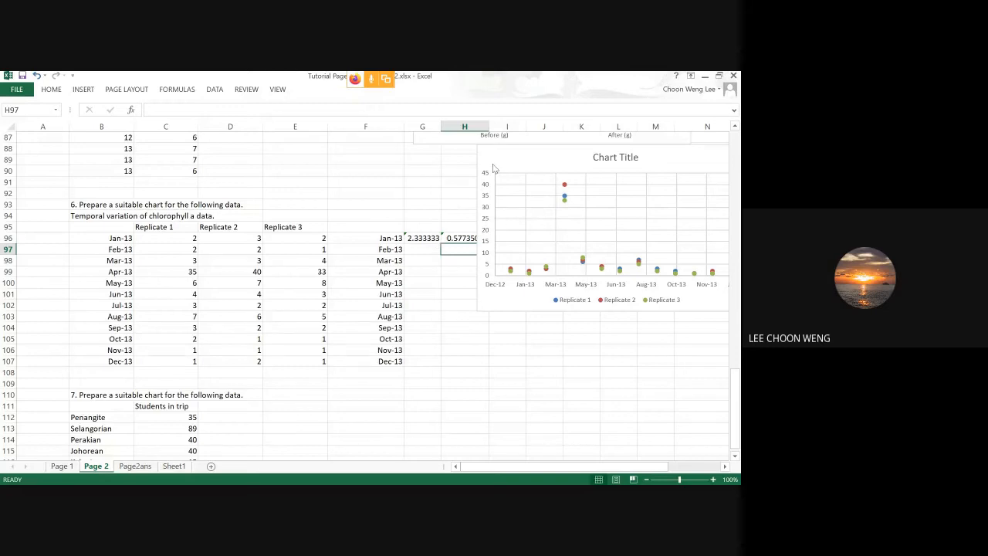
Move the replicate chart clear of the new columns and fill the mean and standard deviation formulas down to row 107.
{"action": "left_click_drag", "start_coordinate": [502, 152], "coordinate": [68, 151]}
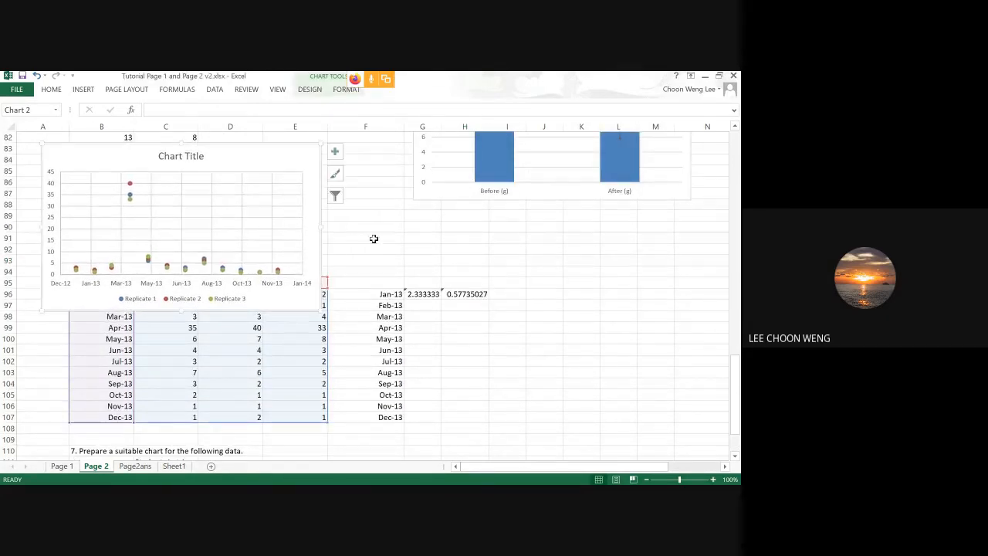
{"action": "left_click_drag", "start_coordinate": [409, 294], "coordinate": [488, 424]}
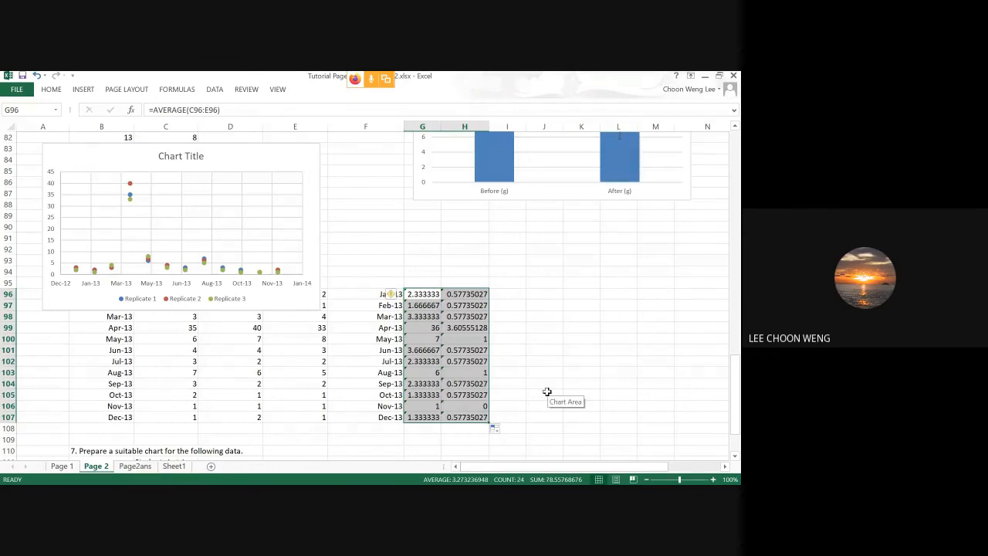
{"action": "left_click", "coordinate": [547, 392]}
Insert a markers-only scatter chart of the monthly means from F96:G107 and place it above the summary columns.
{"action": "left_click_drag", "start_coordinate": [364, 294], "coordinate": [421, 415]}
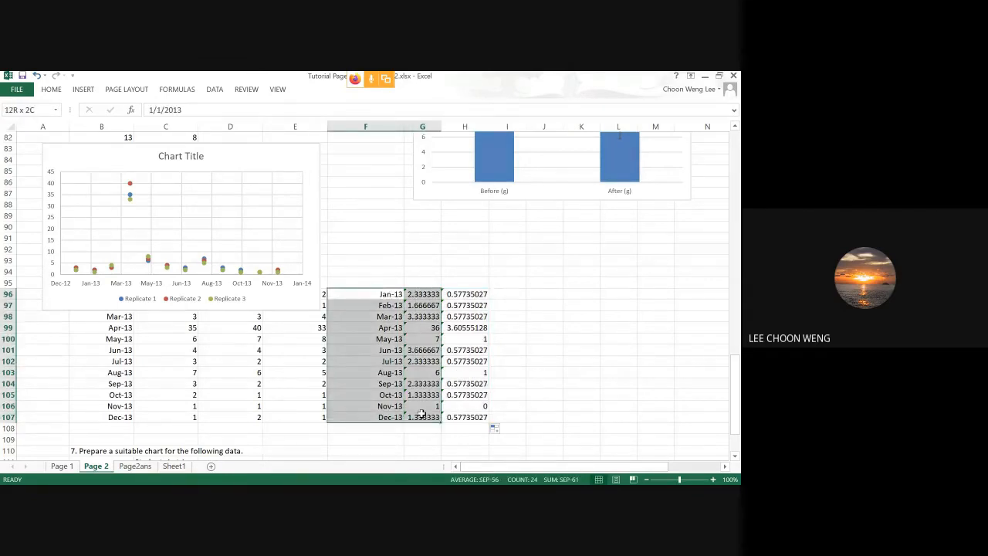
{"action": "left_click", "coordinate": [83, 91]}
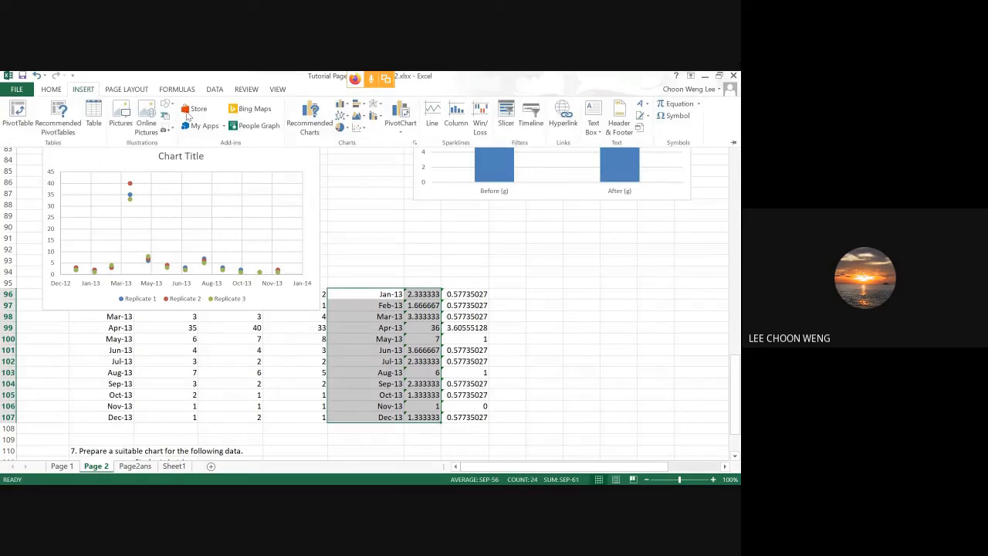
{"action": "left_click", "coordinate": [359, 127]}
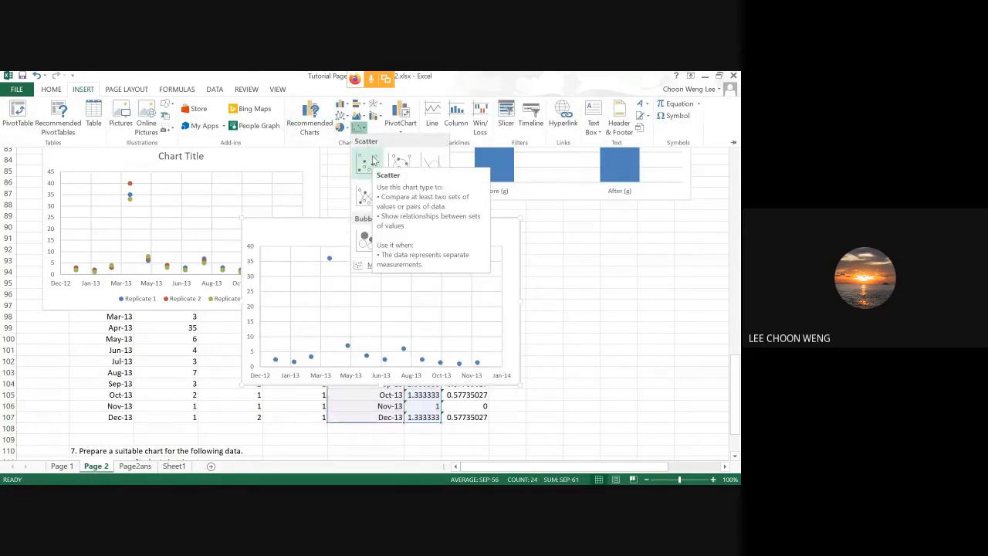
{"action": "left_click", "coordinate": [373, 161]}
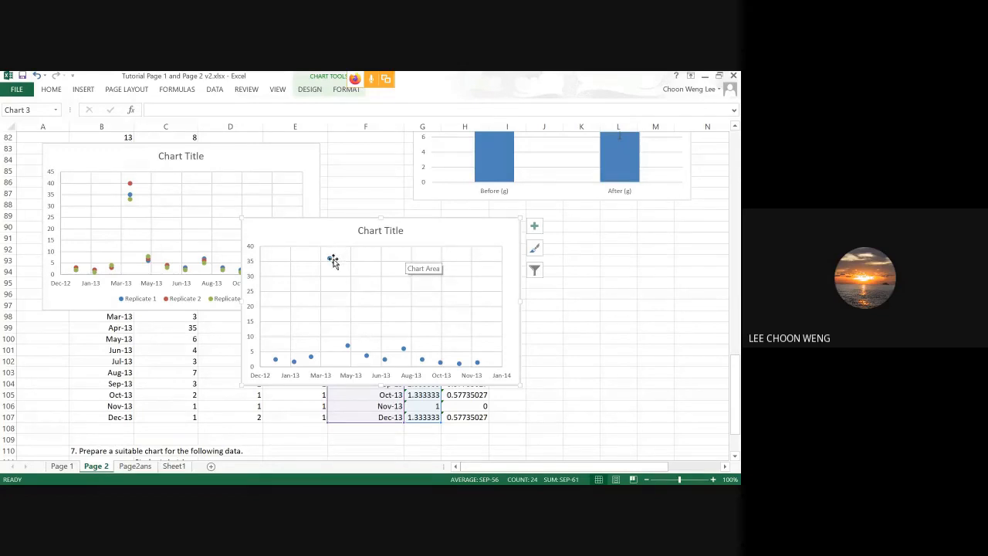
{"action": "left_click_drag", "start_coordinate": [440, 225], "coordinate": [563, 160]}
Add vertical error bars to the monthly means series, with caps in both directions and a custom error amount.
{"action": "left_click", "coordinate": [451, 195]}
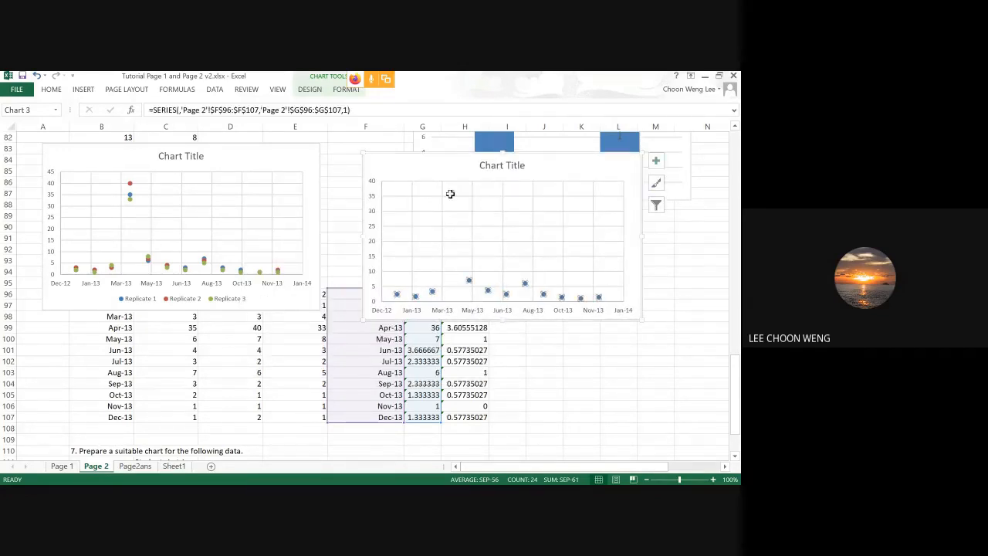
{"action": "left_click", "coordinate": [346, 89]}
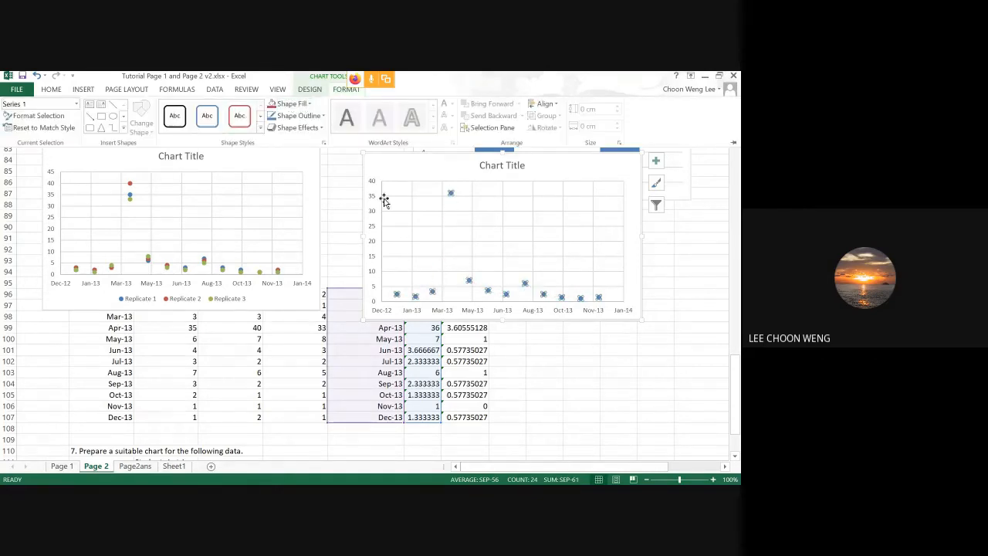
{"action": "left_click", "coordinate": [409, 169]}
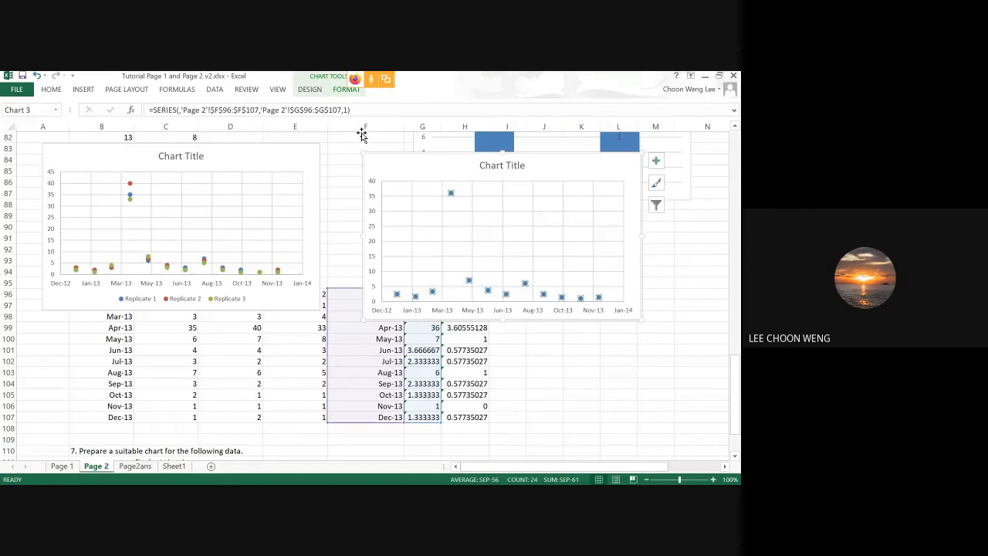
{"action": "left_click", "coordinate": [337, 92]}
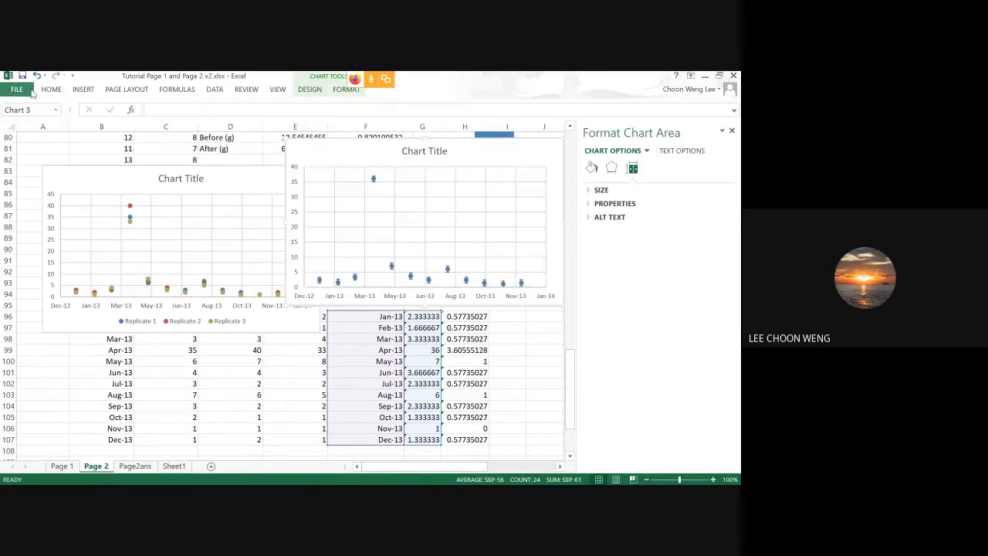
{"action": "left_click", "coordinate": [313, 92]}
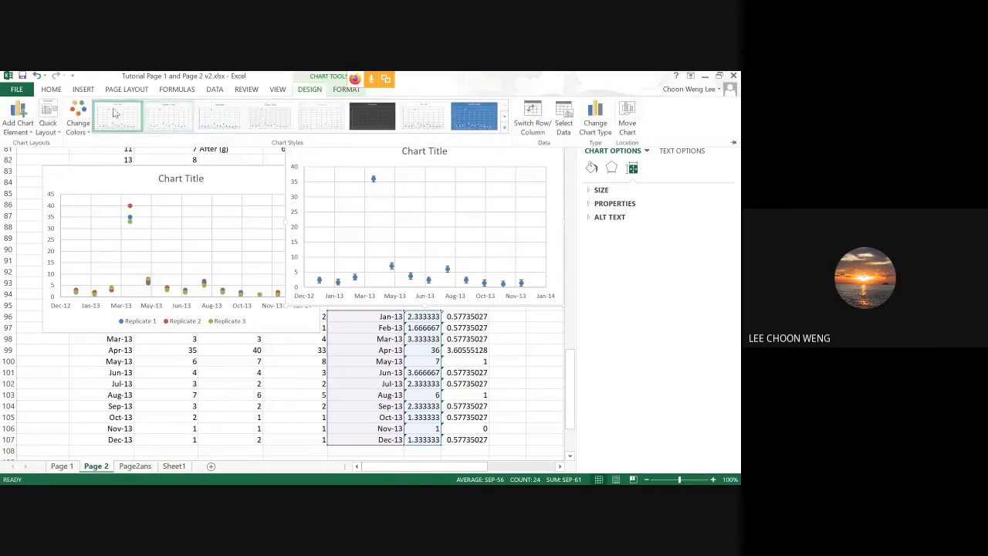
{"action": "left_click", "coordinate": [21, 129]}
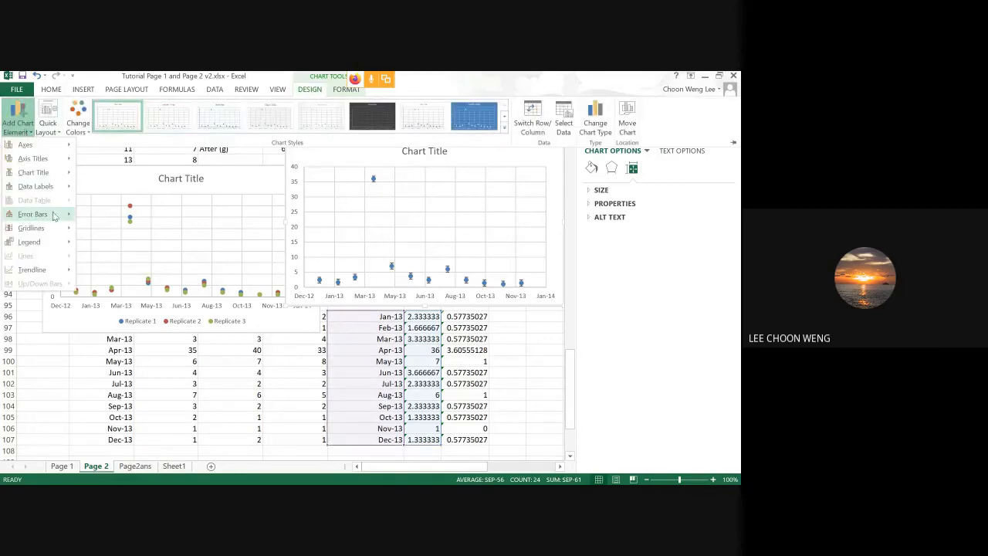
{"action": "mouse_move", "coordinate": [55, 221]}
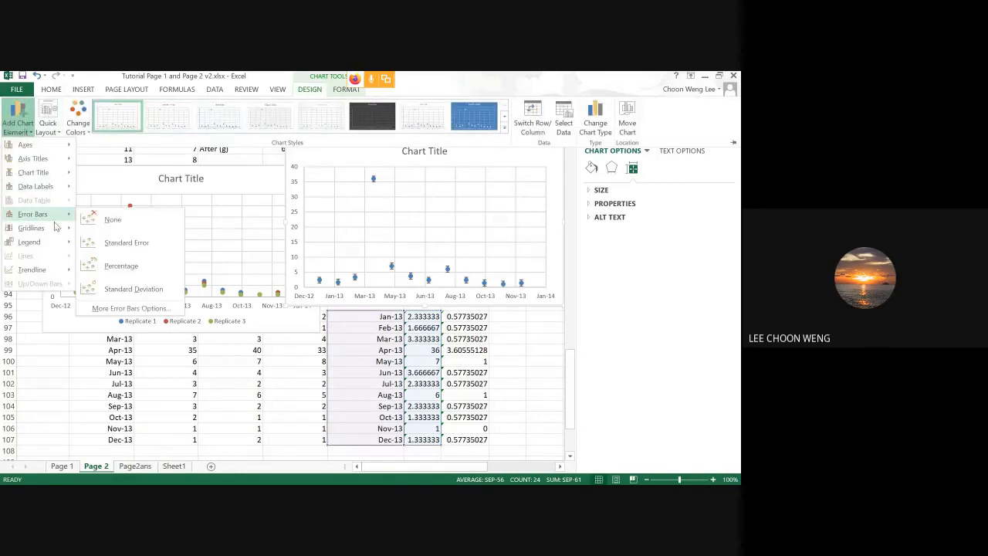
{"action": "left_click", "coordinate": [131, 309]}
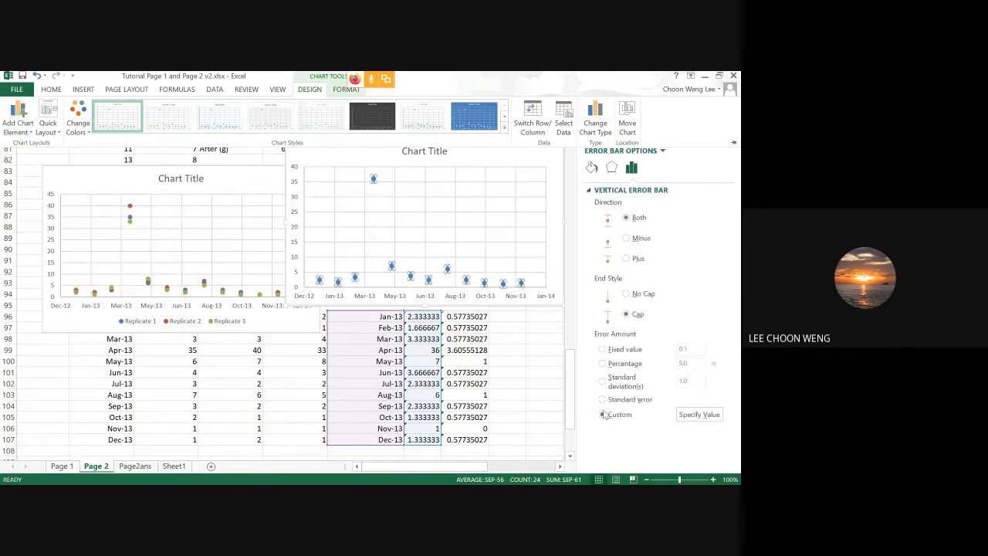
Specify the standard deviations in H96:H107 as the custom positive error value.
{"action": "left_click", "coordinate": [698, 417]}
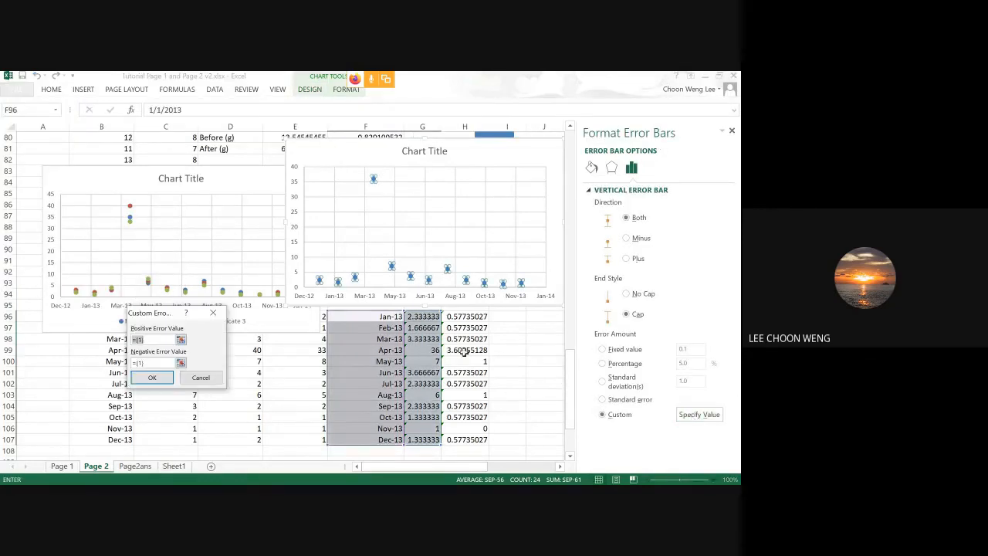
{"action": "left_click_drag", "start_coordinate": [461, 317], "coordinate": [470, 438]}
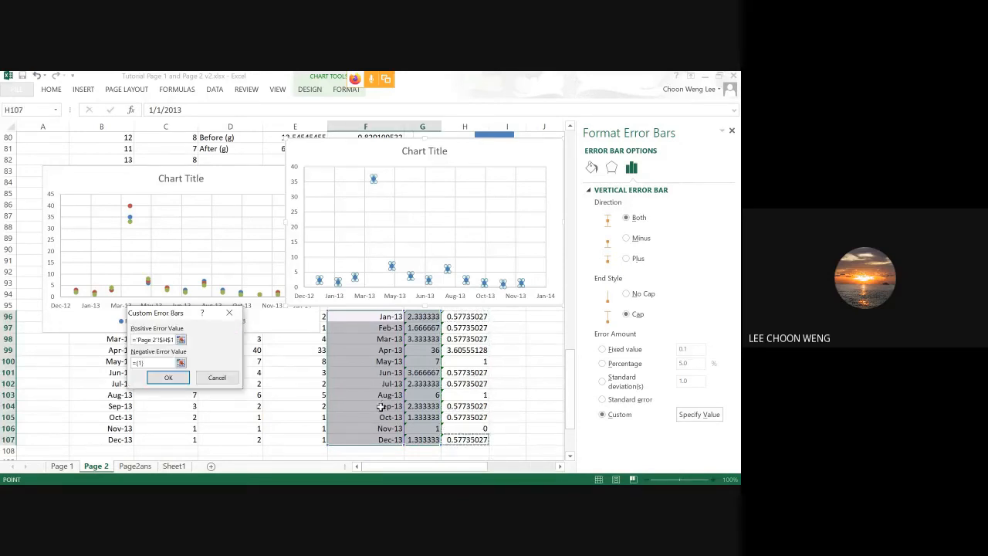
{"action": "left_click_drag", "start_coordinate": [465, 317], "coordinate": [480, 438]}
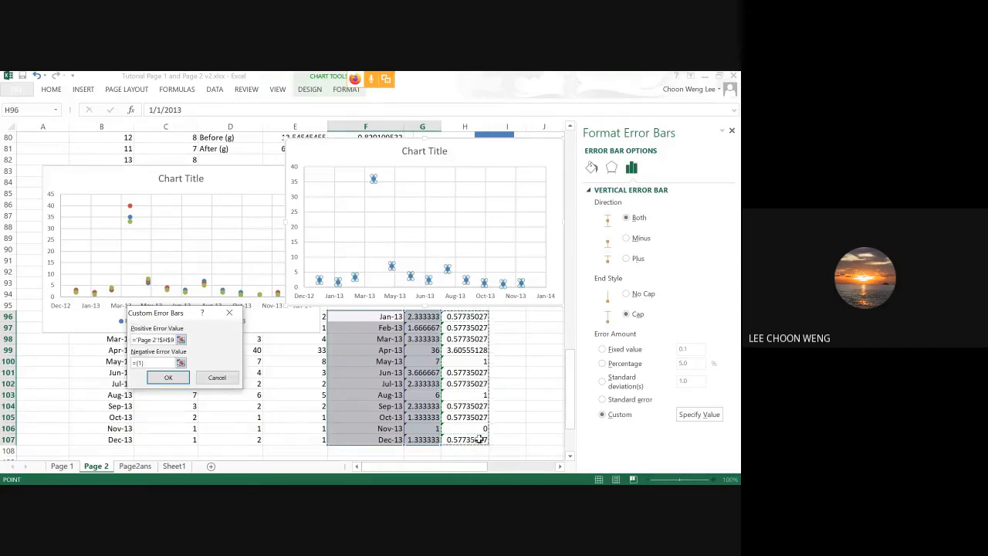
Replace the negative error value with H96:H107, apply the custom error bars, and check the April point on the chart.
{"action": "left_click", "coordinate": [154, 362]}
{"action": "left_click", "coordinate": [120, 363]}
{"action": "left_click", "coordinate": [166, 363]}
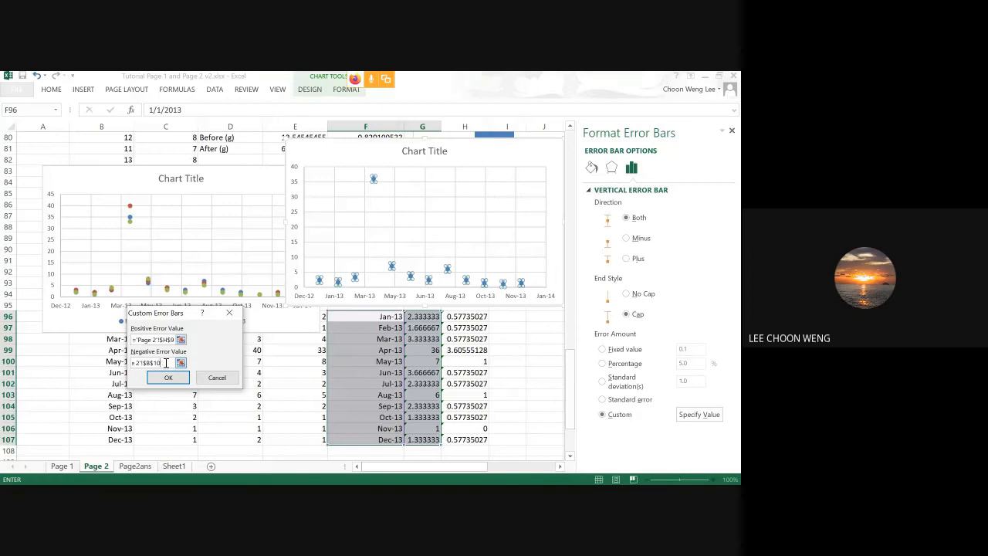
{"action": "key", "text": "BackSpace"}
{"action": "key", "text": "BackSpace"}
{"action": "key", "text": "BackSpace"}
{"action": "key", "text": "BackSpace"}
{"action": "key", "text": "BackSpace"}
{"action": "key", "text": "BackSpace"}
{"action": "key", "text": "BackSpace"}
{"action": "key", "text": "BackSpace"}
{"action": "key", "text": "BackSpace"}
{"action": "key", "text": "BackSpace"}
{"action": "key", "text": "BackSpace"}
{"action": "key", "text": "BackSpace"}
{"action": "key", "text": "BackSpace"}
{"action": "left_click_drag", "start_coordinate": [459, 314], "coordinate": [468, 440]}
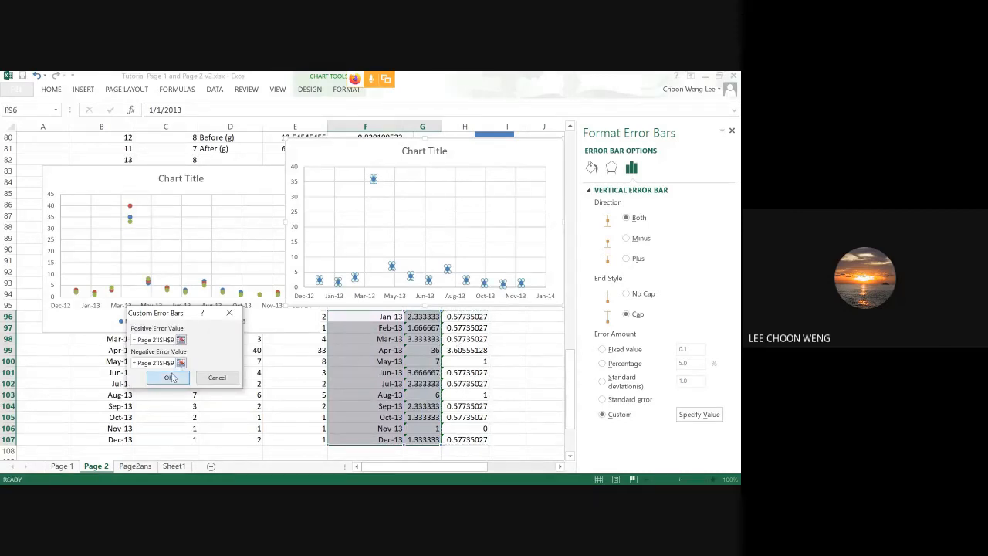
{"action": "left_click", "coordinate": [171, 377]}
{"action": "left_click", "coordinate": [504, 158]}
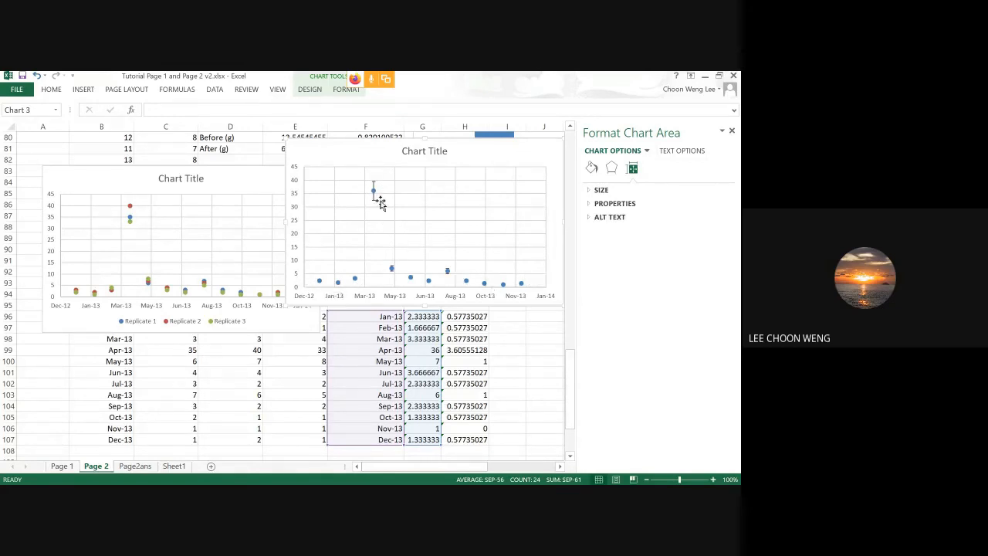
{"action": "mouse_move", "coordinate": [373, 192]}
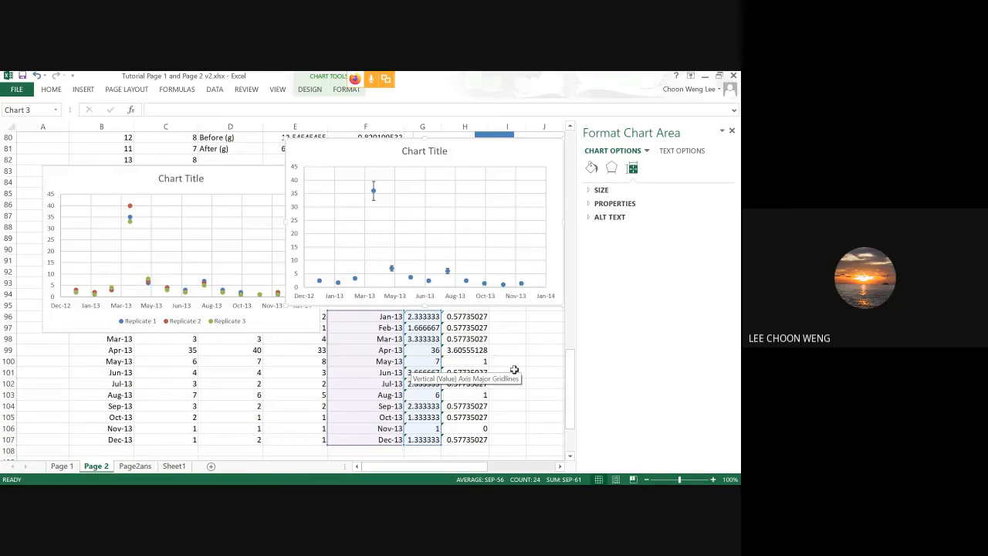
Insert a 2-D pie chart of the students in trip data in B111:C116 and place it beside the table.
{"action": "scroll", "coordinate": [514, 370], "scroll_direction": "down", "scroll_amount": 4}
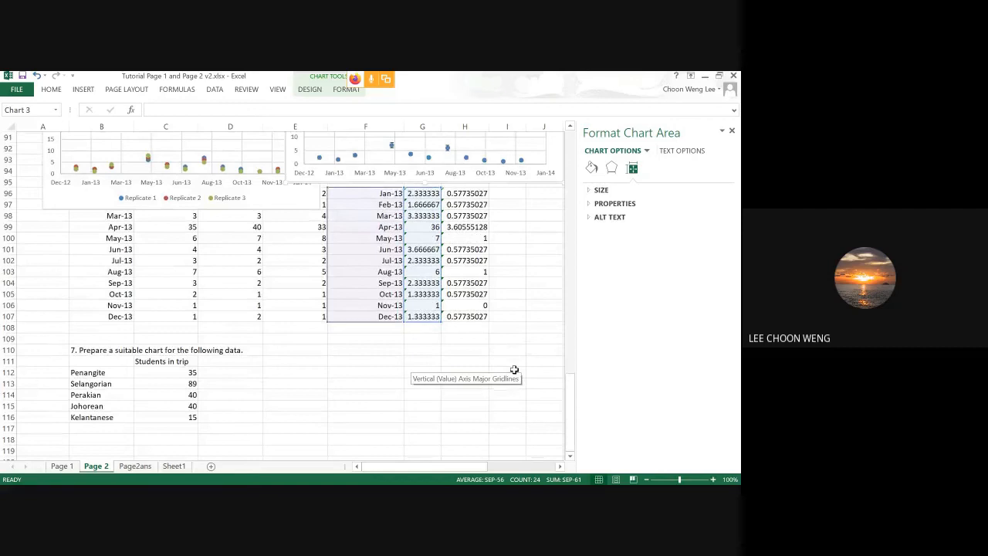
{"action": "scroll", "coordinate": [514, 370], "scroll_direction": "down", "scroll_amount": 2}
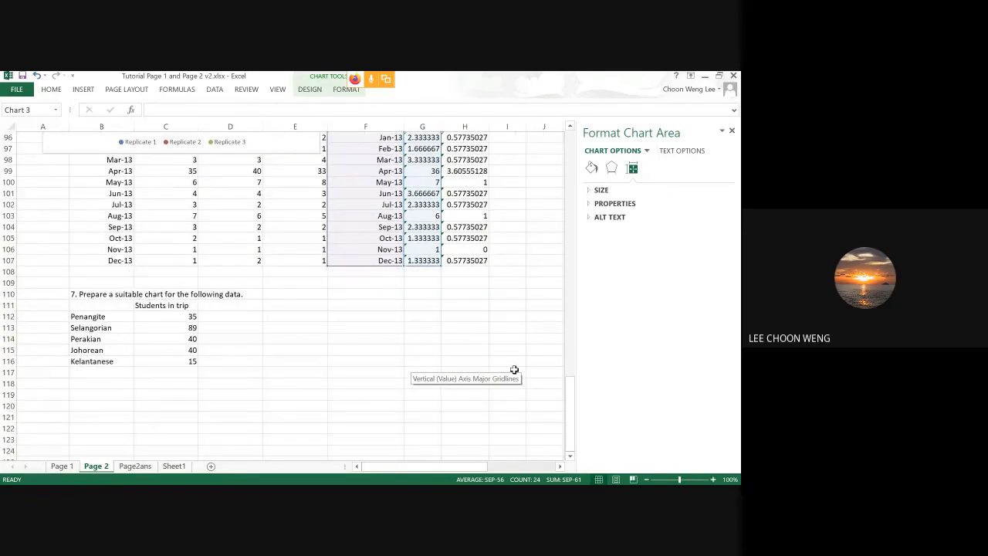
{"action": "scroll", "coordinate": [514, 370], "scroll_direction": "up", "scroll_amount": 5}
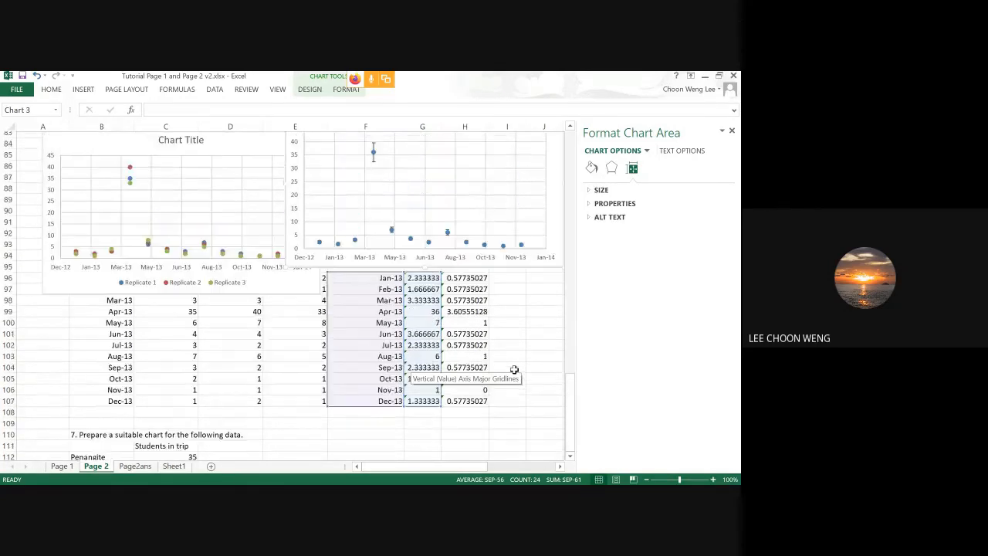
{"action": "scroll", "coordinate": [515, 370], "scroll_direction": "down", "scroll_amount": 6}
{"action": "left_click_drag", "start_coordinate": [97, 271], "coordinate": [148, 309]}
{"action": "left_click_drag", "start_coordinate": [96, 263], "coordinate": [148, 314]}
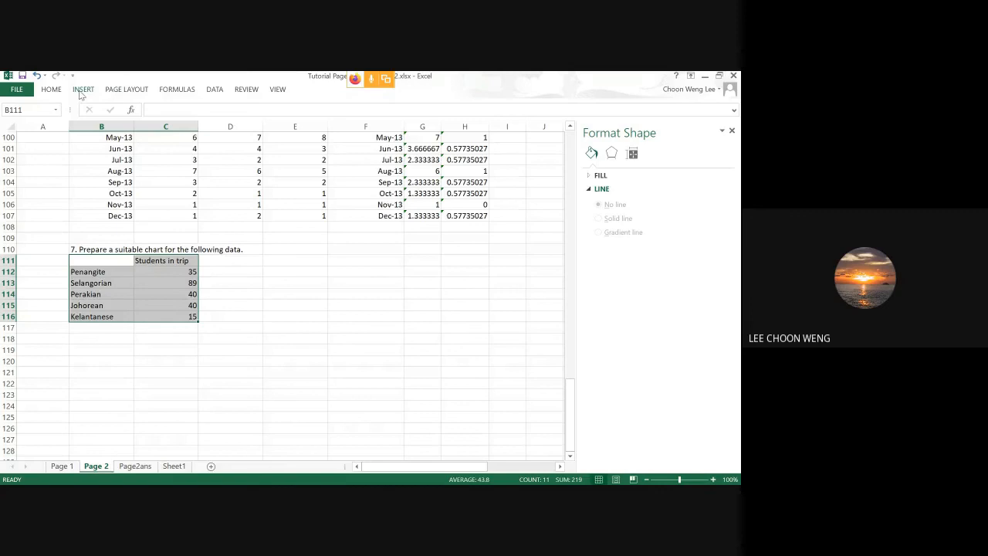
{"action": "left_click", "coordinate": [81, 91]}
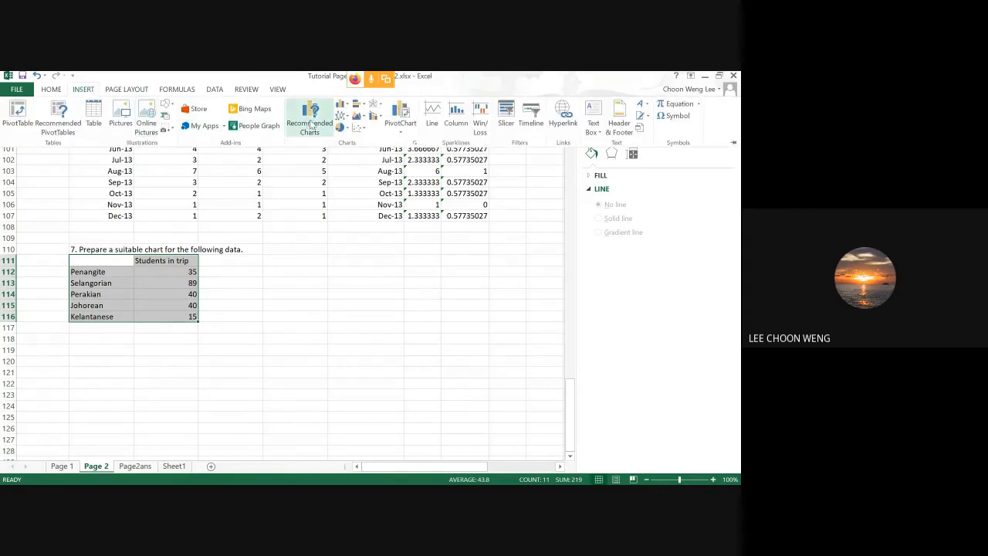
{"action": "left_click", "coordinate": [342, 127]}
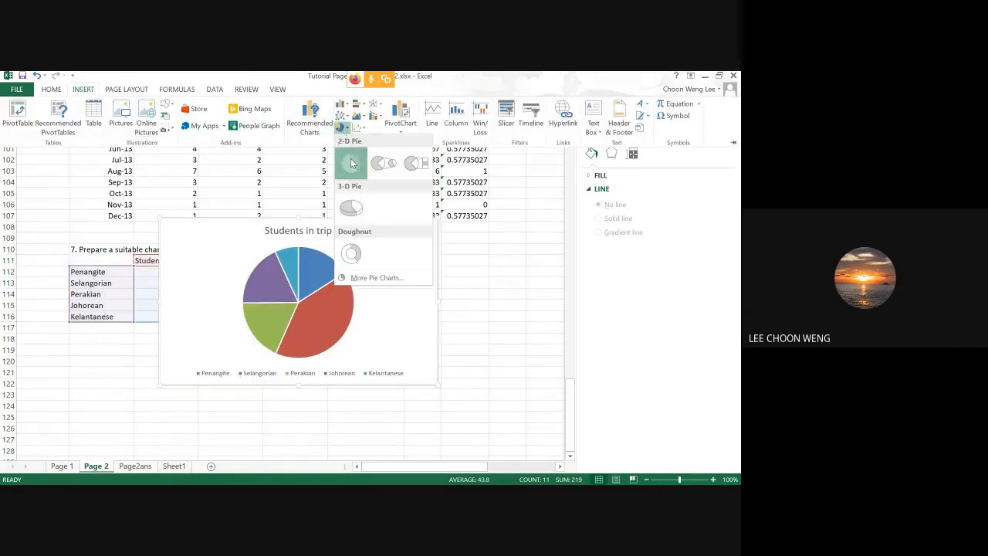
{"action": "left_click", "coordinate": [352, 163]}
{"action": "left_click_drag", "start_coordinate": [369, 231], "coordinate": [472, 219]}
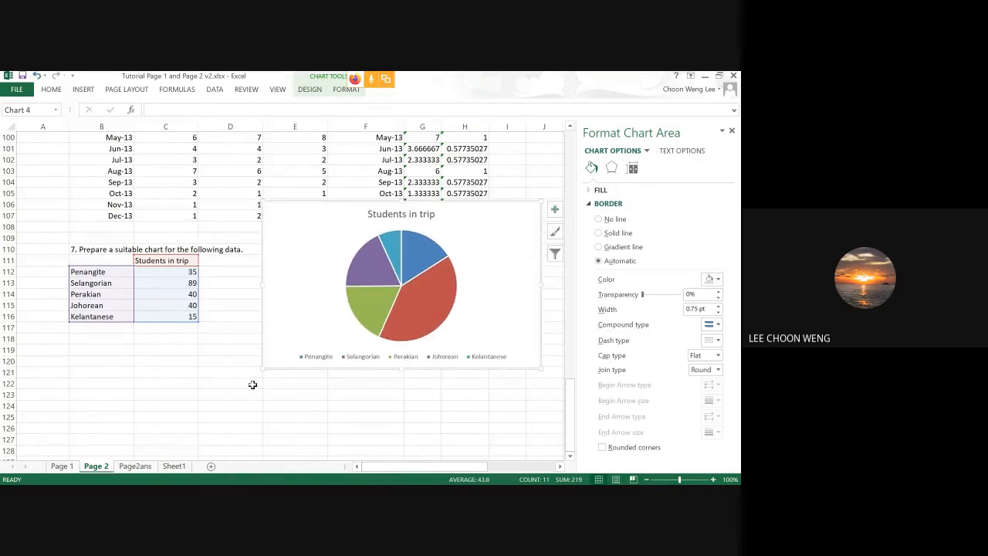
Copy the group names and student counts in B112:C116, without the header row.
{"action": "left_click", "coordinate": [168, 349]}
{"action": "left_click_drag", "start_coordinate": [103, 258], "coordinate": [162, 313]}
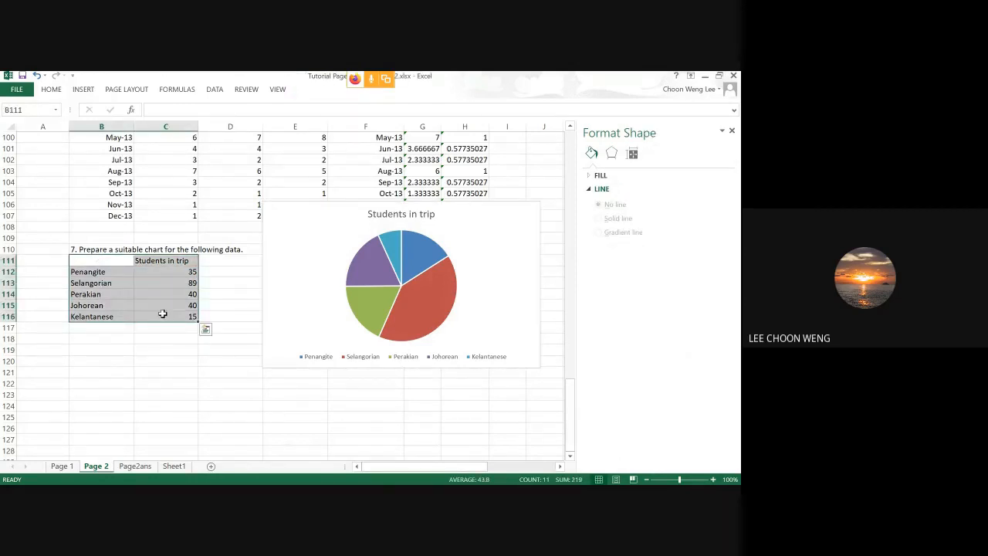
{"action": "left_click", "coordinate": [164, 328]}
{"action": "left_click_drag", "start_coordinate": [104, 275], "coordinate": [152, 309]}
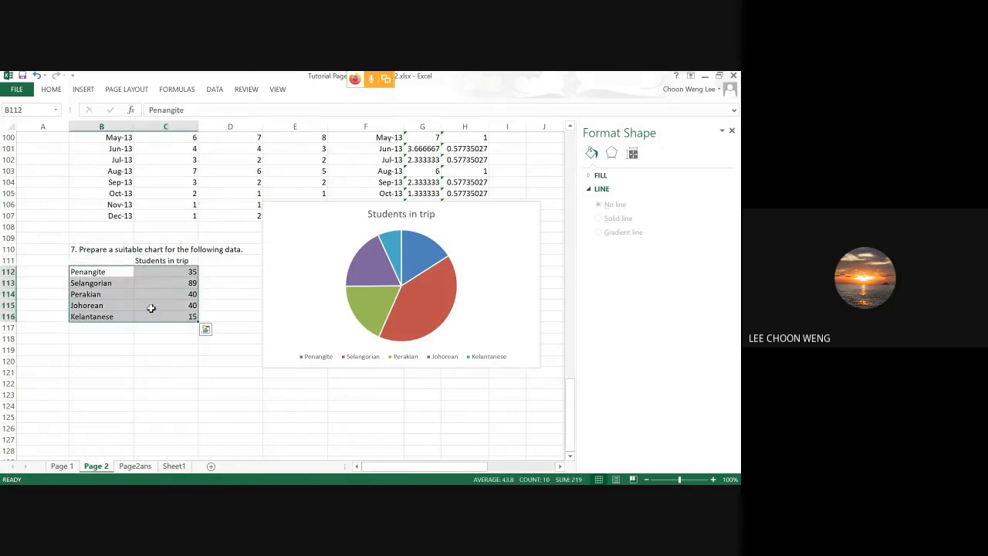
{"action": "key", "text": "ctrl+c"}
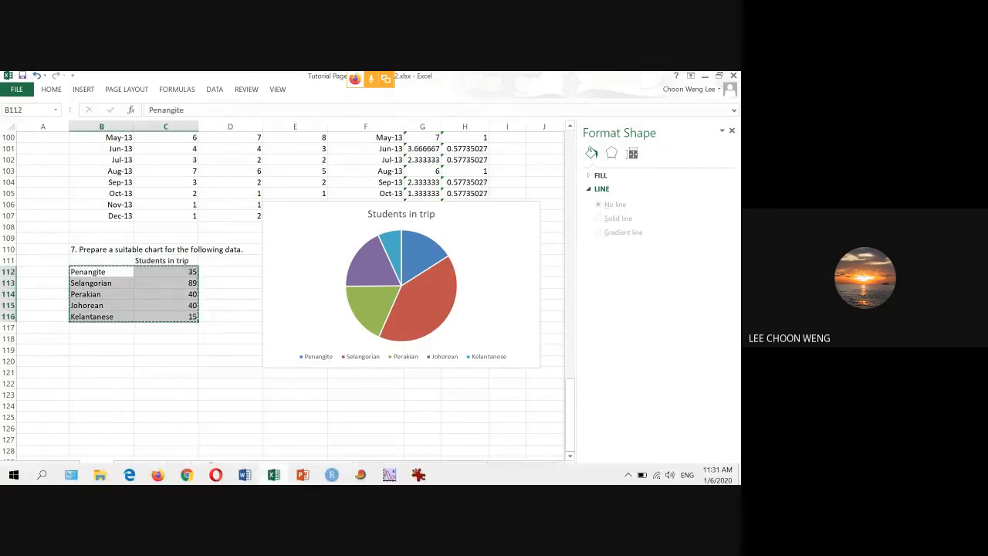
Switch to PAST and start a new blank spreadsheet, discarding the Before and After data.
{"action": "left_click", "coordinate": [357, 476]}
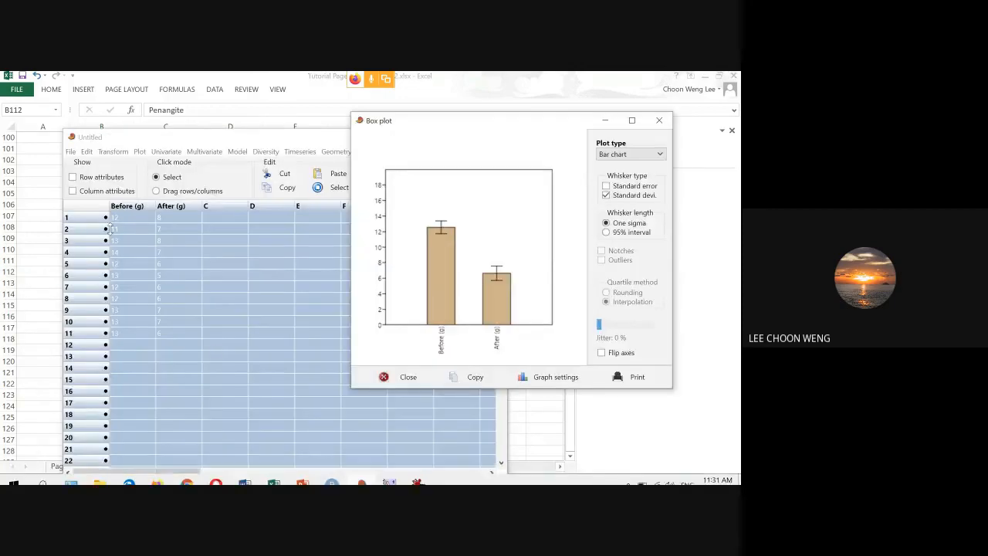
{"action": "left_click", "coordinate": [70, 151]}
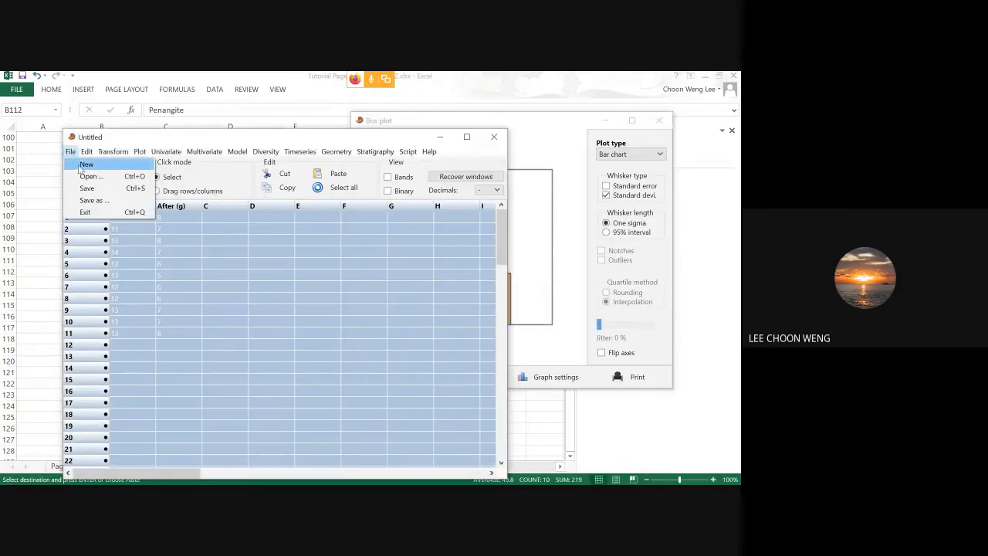
{"action": "left_click", "coordinate": [85, 164]}
{"action": "left_click", "coordinate": [400, 325]}
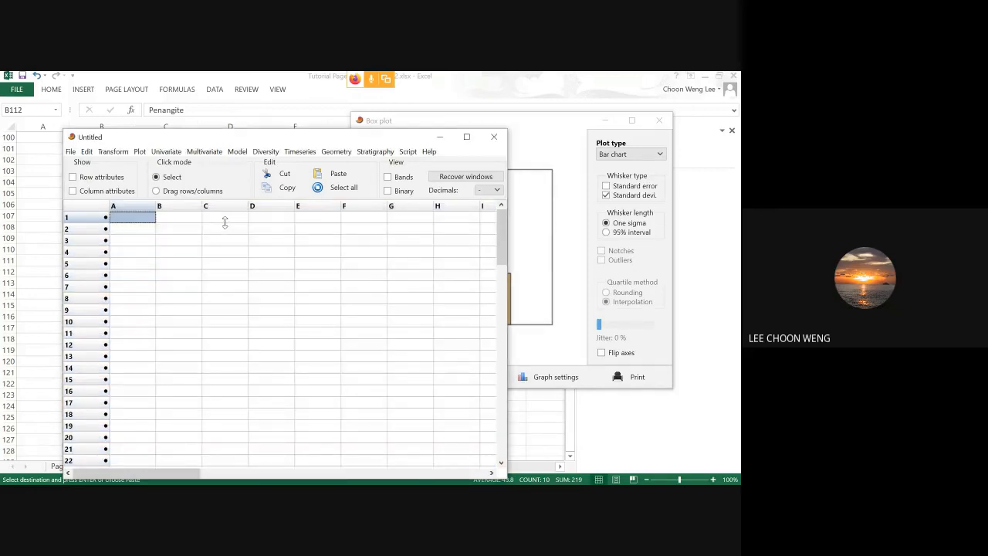
Paste the copied trip data from row 1 of column A and try to plot the whole sheet as a pie chart.
{"action": "key", "text": "ctrl+v"}
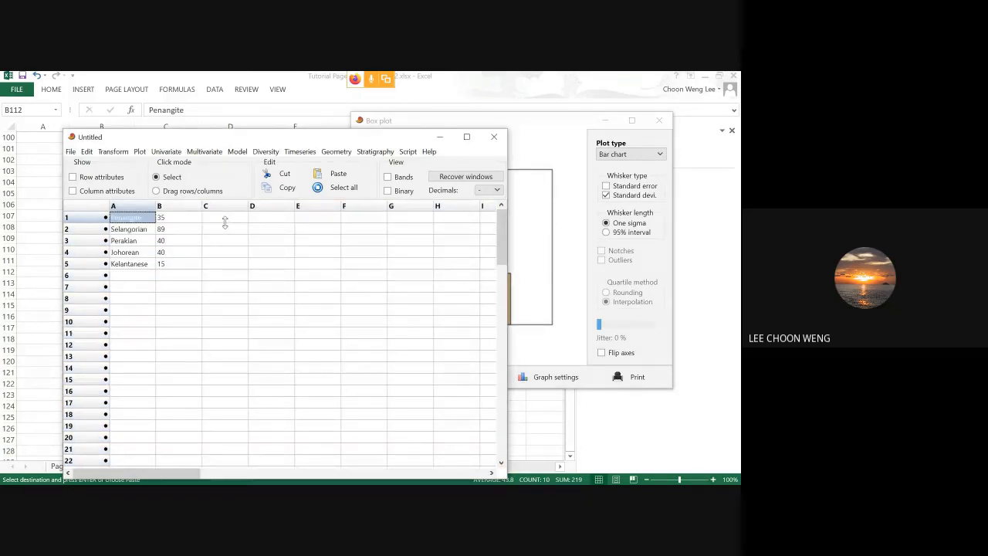
{"action": "key", "text": "alt+Tab"}
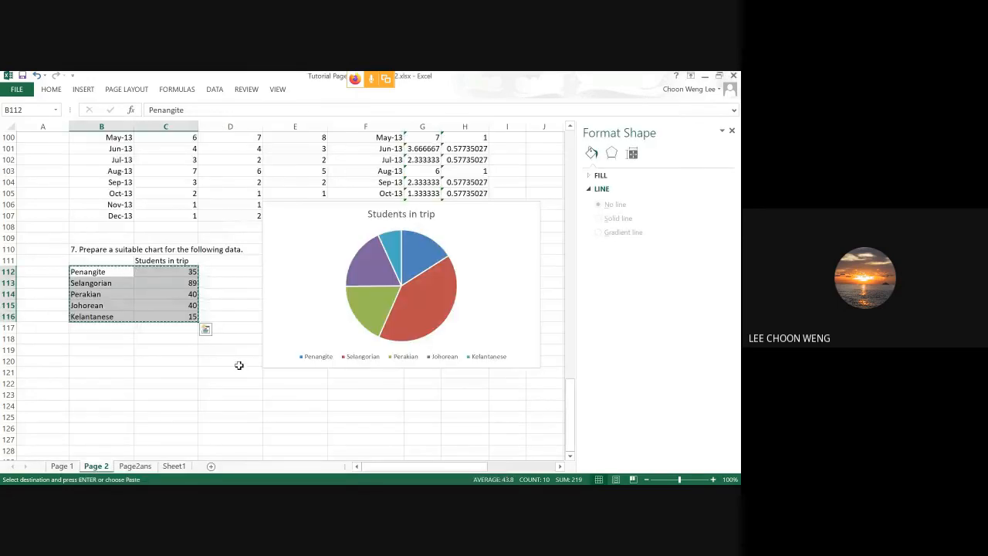
{"action": "key", "text": "alt+Tab"}
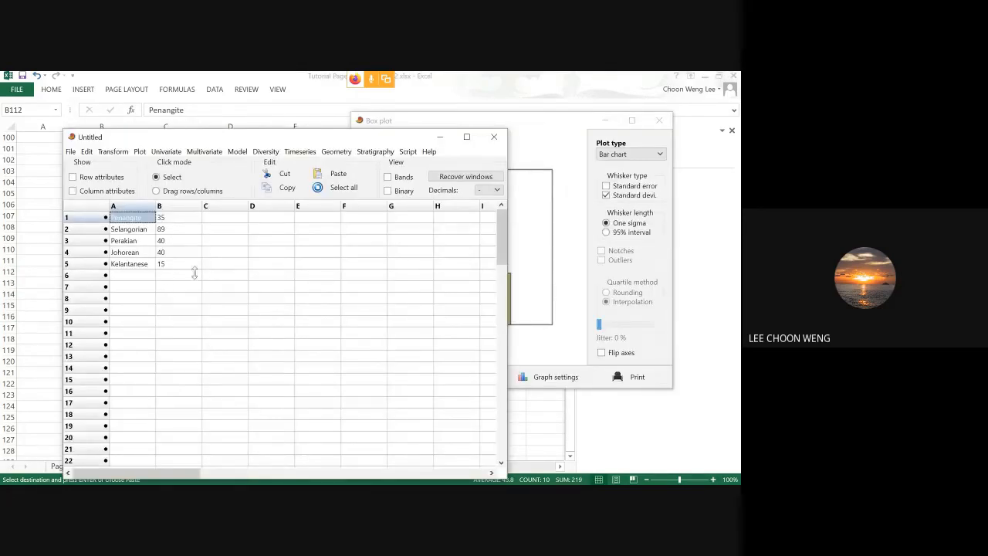
{"action": "left_click", "coordinate": [196, 276]}
{"action": "key", "text": "ctrl+a"}
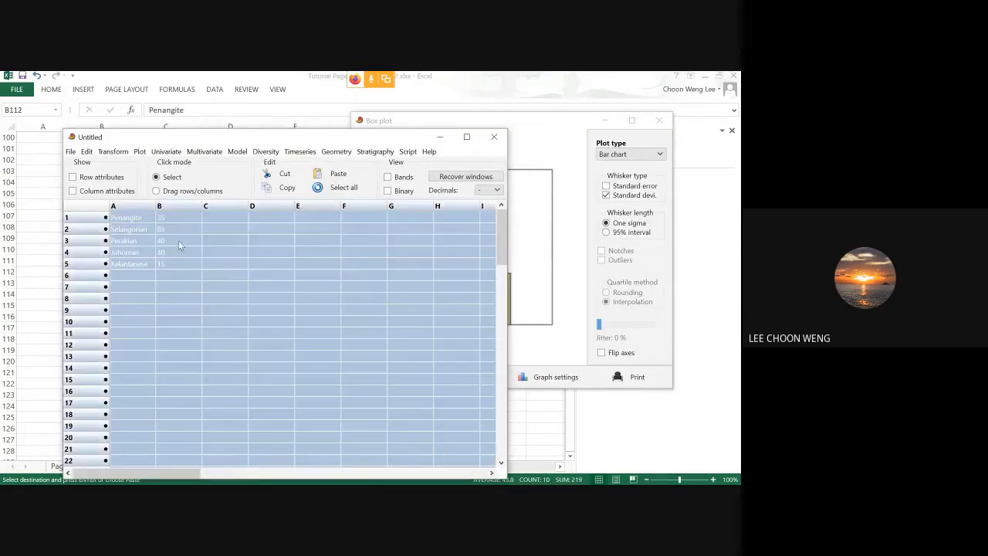
{"action": "left_click", "coordinate": [140, 151]}
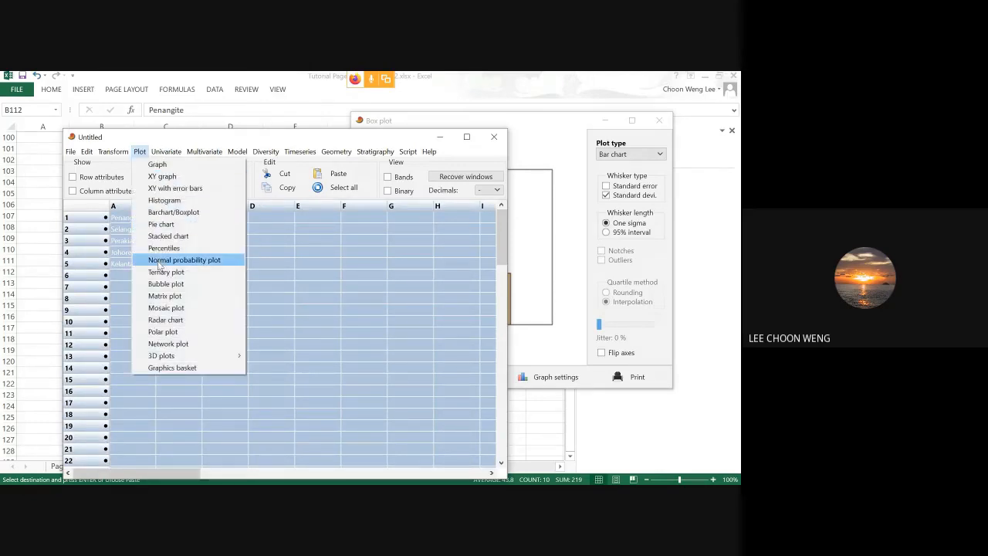
{"action": "left_click", "coordinate": [175, 223]}
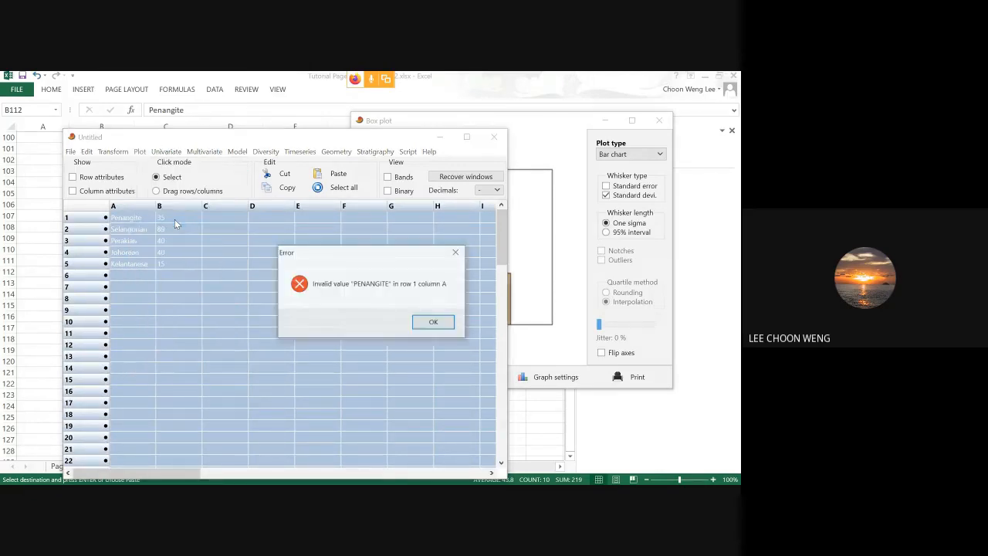
Show the row and column attributes, then discard the pasted trip data by starting a new spreadsheet.
{"action": "left_click", "coordinate": [113, 191]}
{"action": "left_click", "coordinate": [99, 178]}
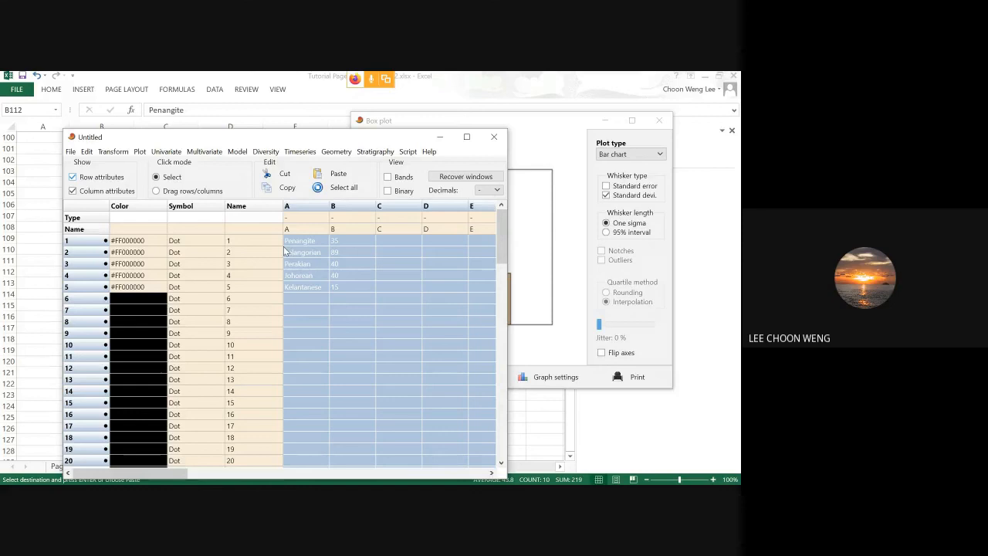
{"action": "left_click", "coordinate": [71, 151]}
{"action": "left_click", "coordinate": [80, 164]}
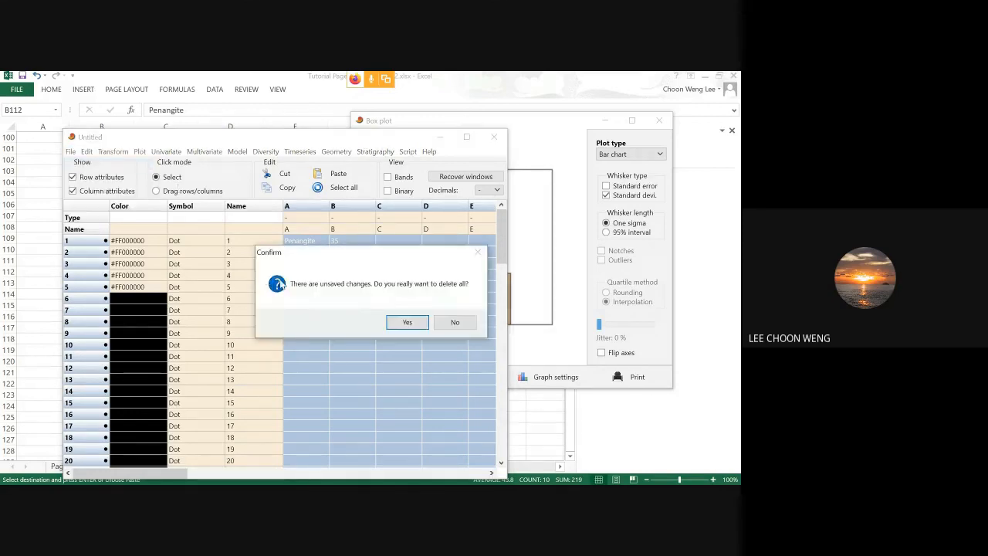
{"action": "left_click", "coordinate": [407, 322]}
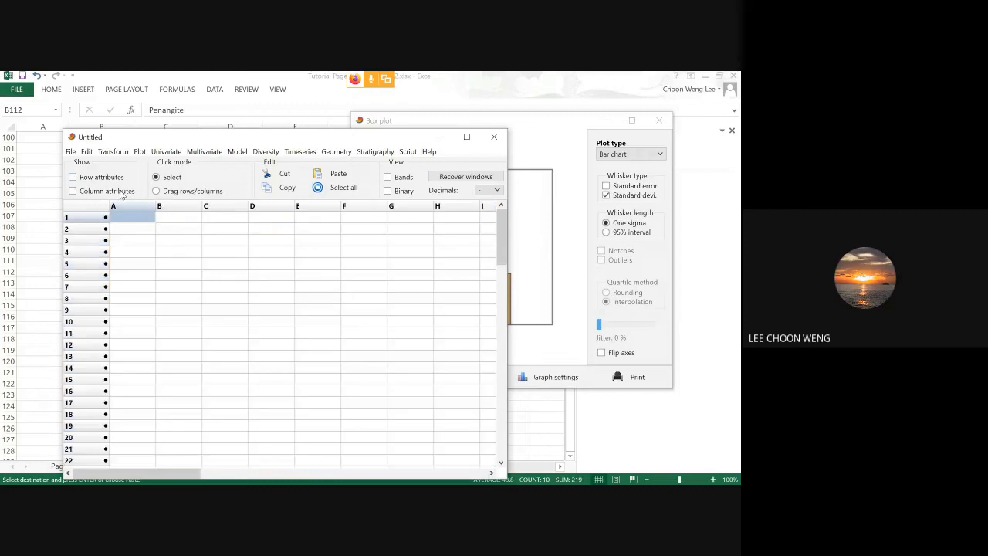
Paste the trip data from the first row's Name attribute so the groups become row names, showing the row and column attributes only for the paste.
{"action": "left_click", "coordinate": [120, 193]}
{"action": "left_click", "coordinate": [101, 178]}
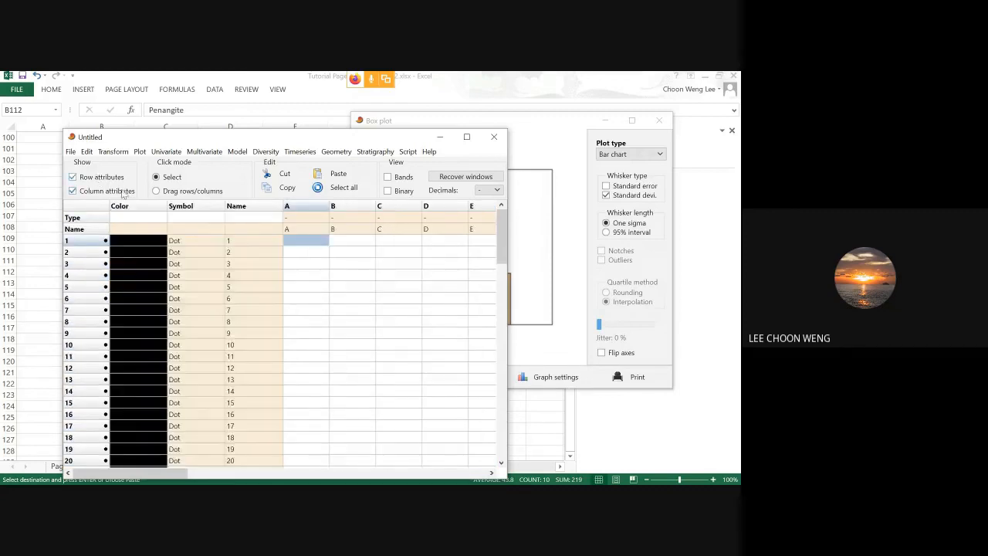
{"action": "left_click", "coordinate": [258, 241]}
{"action": "key", "text": "ctrl+v"}
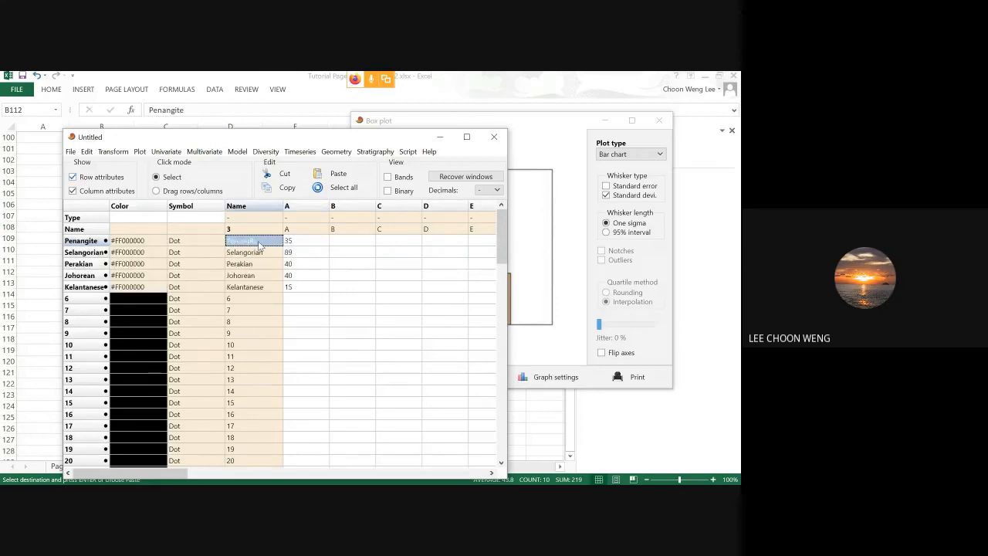
{"action": "left_click", "coordinate": [105, 191]}
{"action": "left_click", "coordinate": [98, 178]}
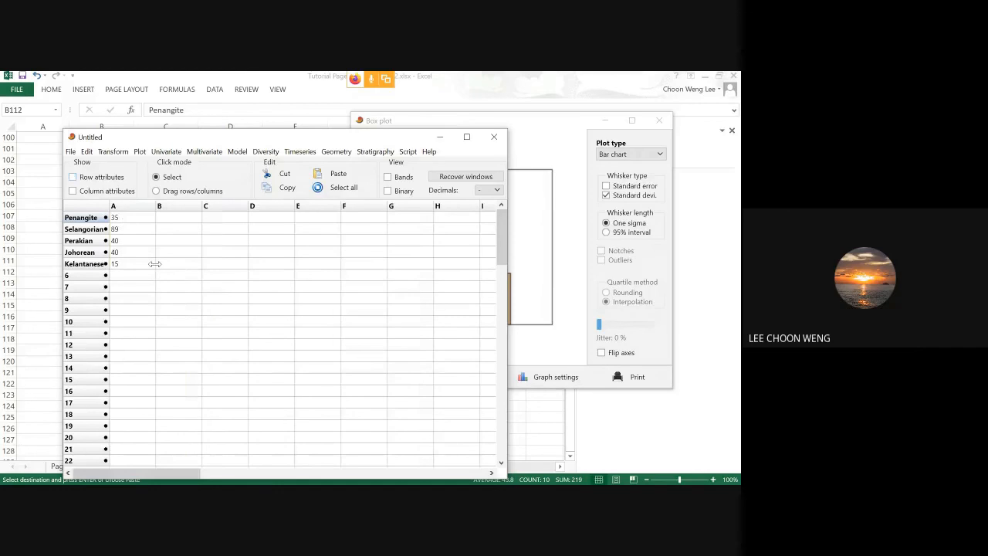
Plot the whole spreadsheet as a pie chart.
{"action": "key", "text": "ctrl+a"}
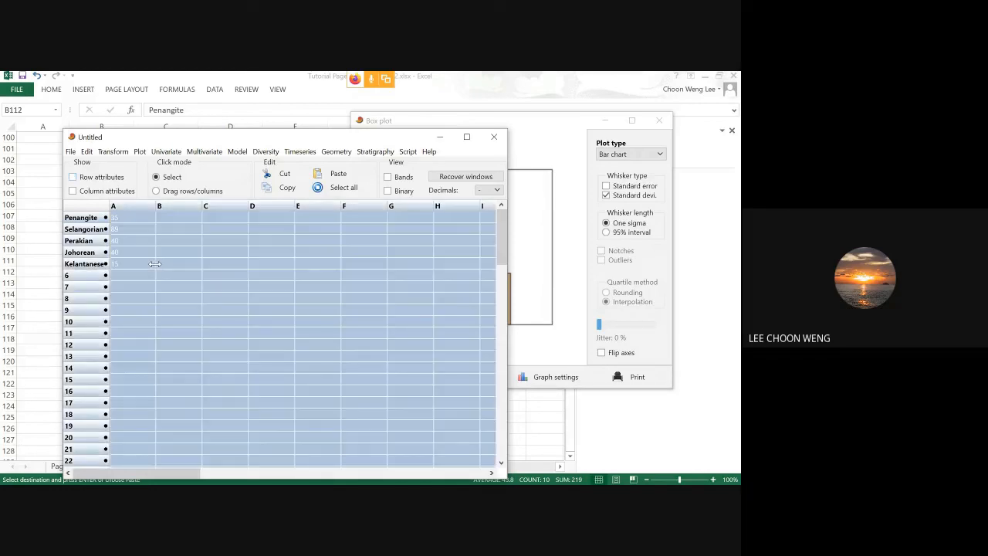
{"action": "left_click", "coordinate": [139, 151]}
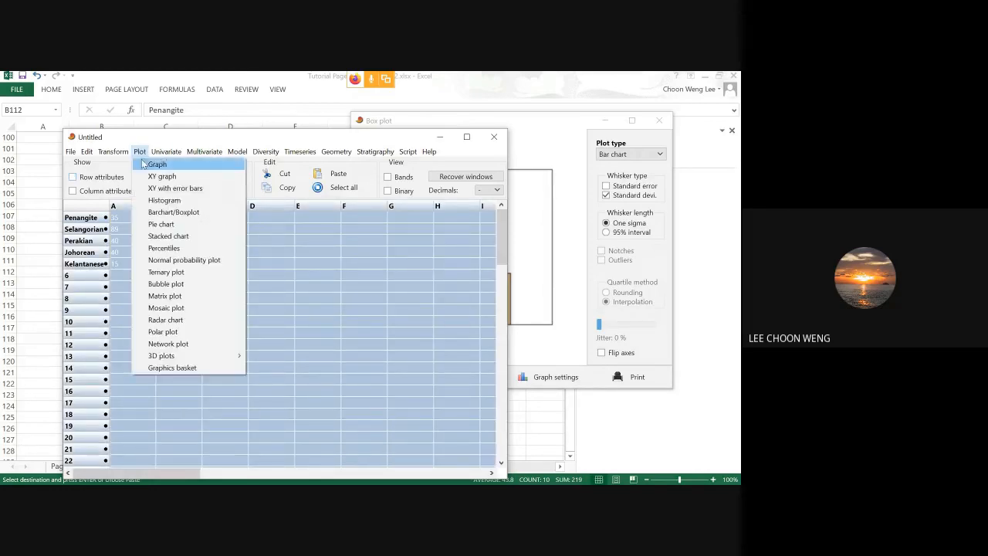
{"action": "left_click", "coordinate": [153, 226]}
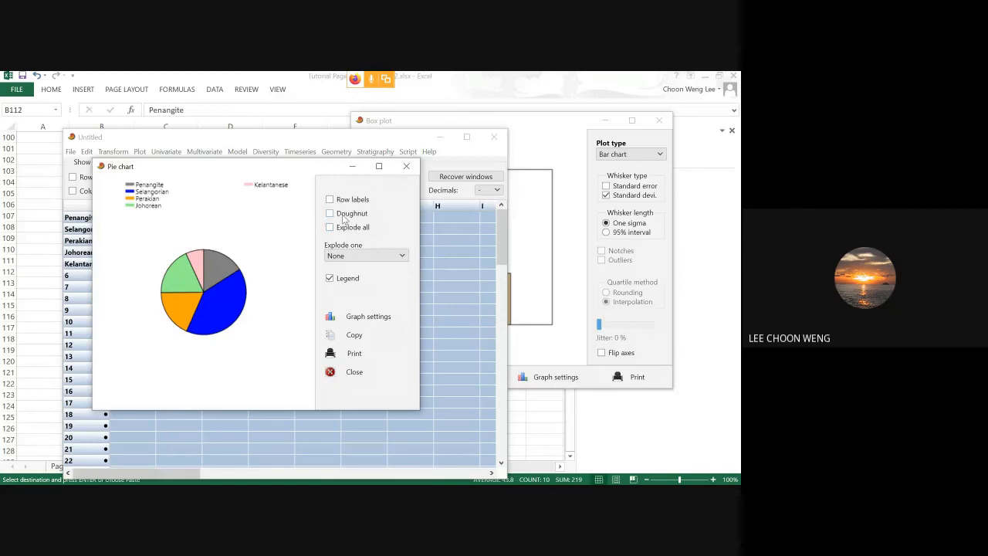
Explode the Penangite slice of the pie chart, then explode the Perakian slice instead.
{"action": "left_click", "coordinate": [366, 258]}
{"action": "left_click", "coordinate": [366, 280]}
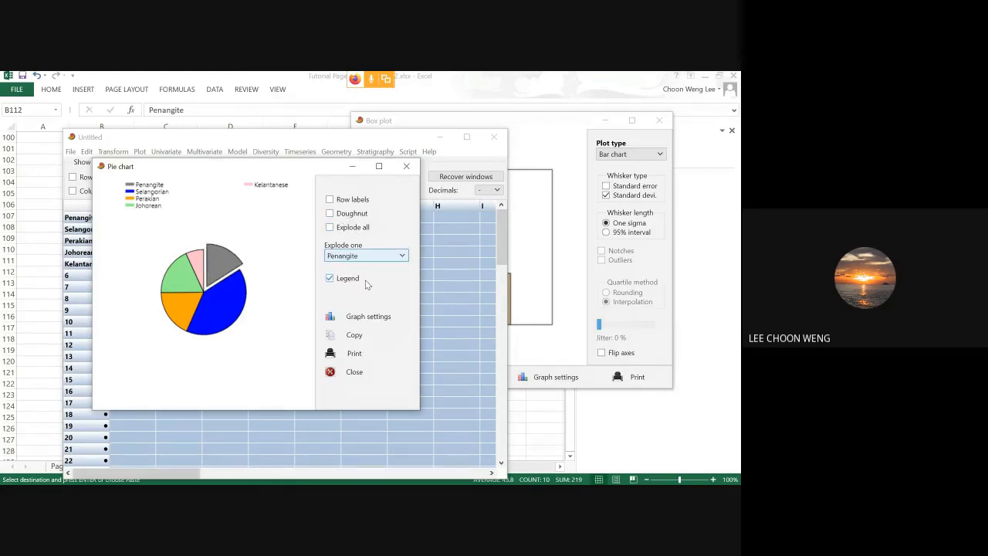
{"action": "left_click", "coordinate": [381, 258]}
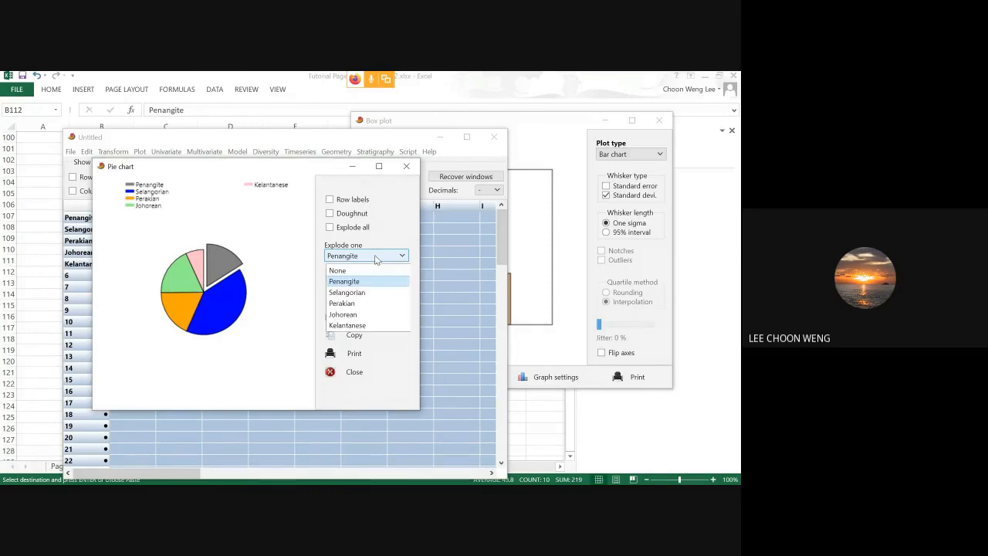
{"action": "left_click", "coordinate": [372, 304]}
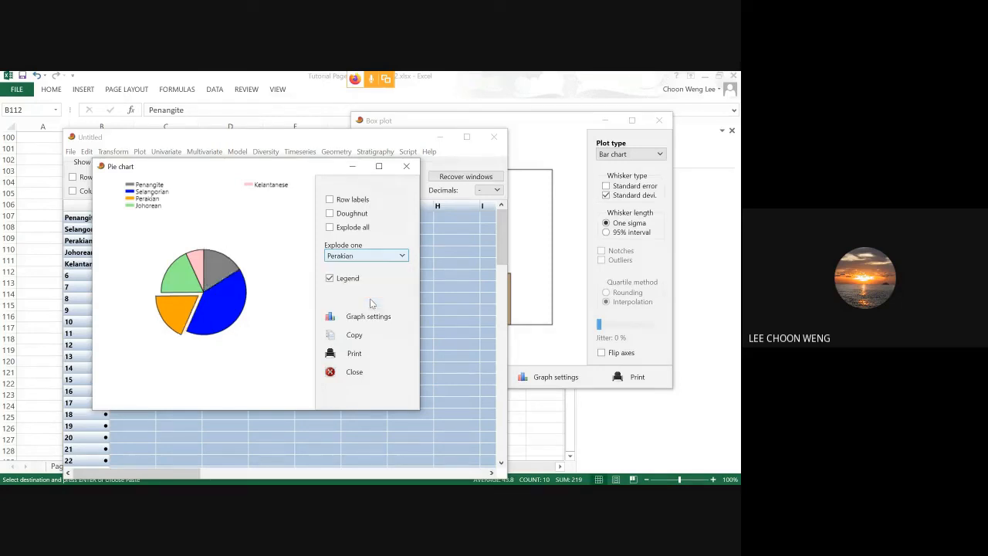
Try the Explode all and Doughnut options on the pie chart, then turn both off again.
{"action": "left_click", "coordinate": [333, 227]}
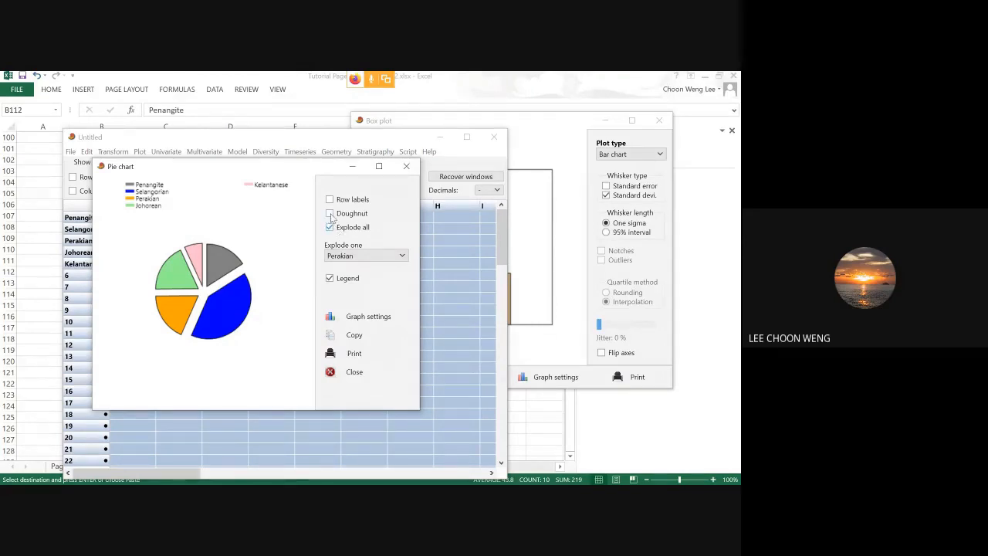
{"action": "left_click", "coordinate": [330, 214]}
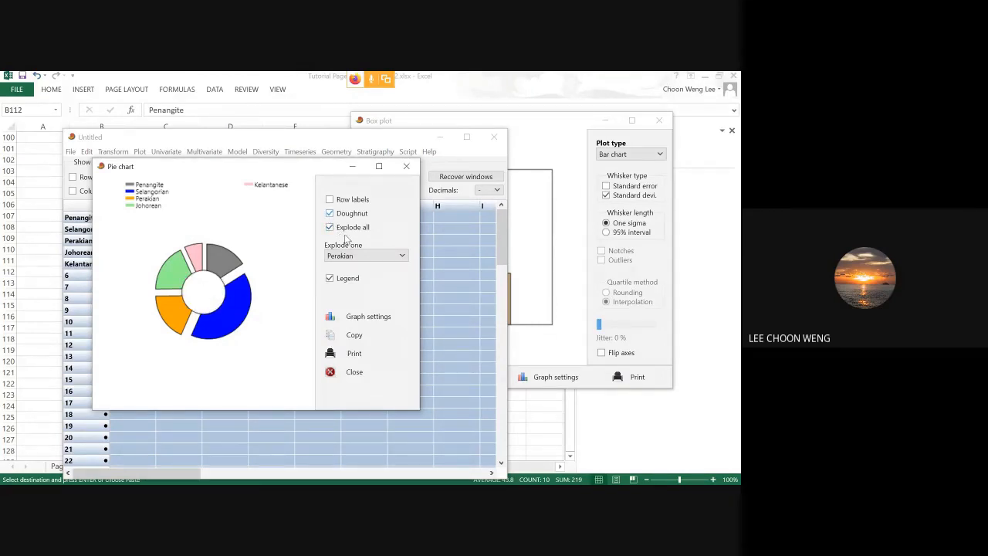
{"action": "left_click", "coordinate": [331, 228]}
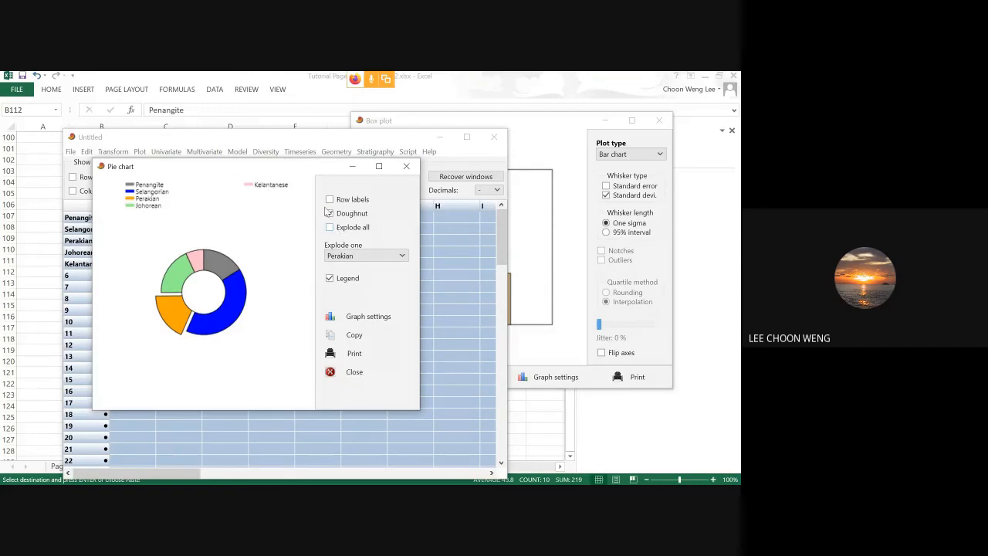
{"action": "left_click", "coordinate": [329, 213]}
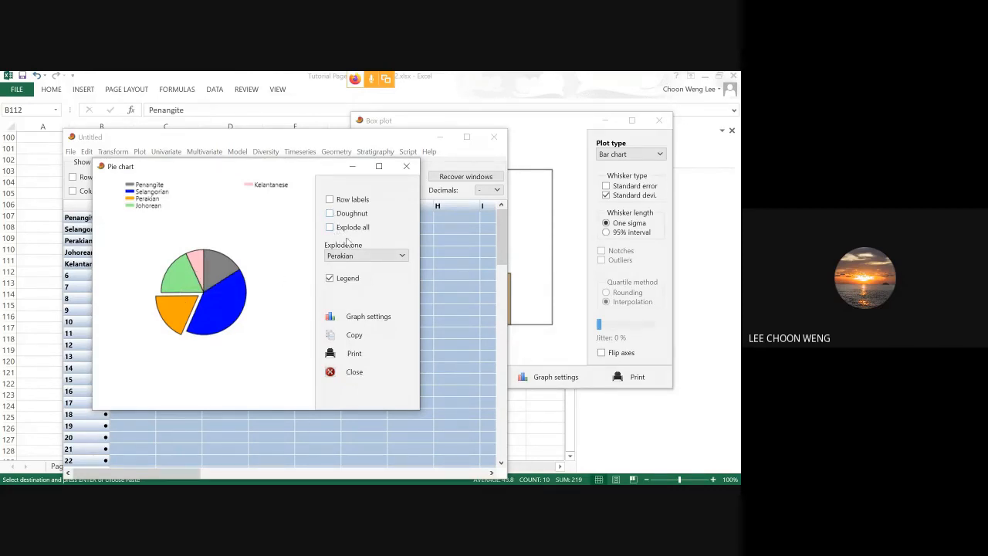